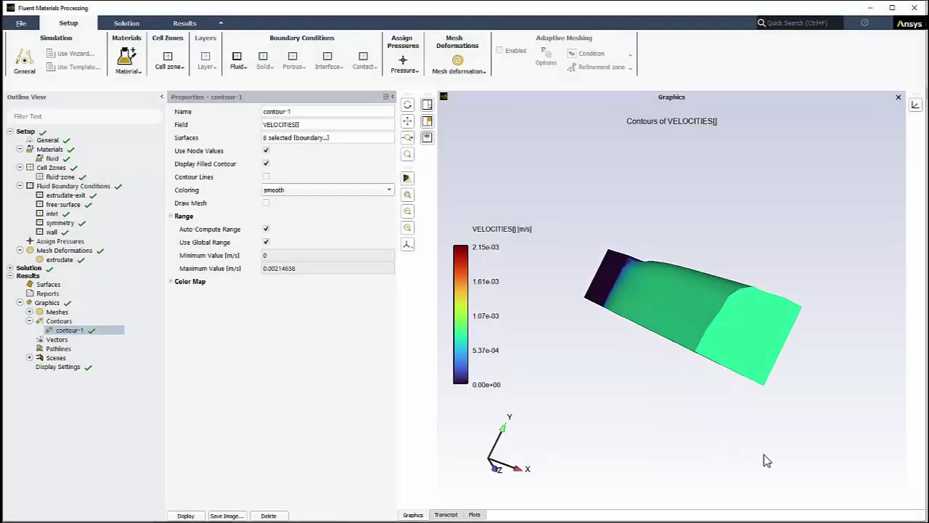
{"action": "left_click_drag", "start_coordinate": [767, 460], "coordinate": [846, 169]}
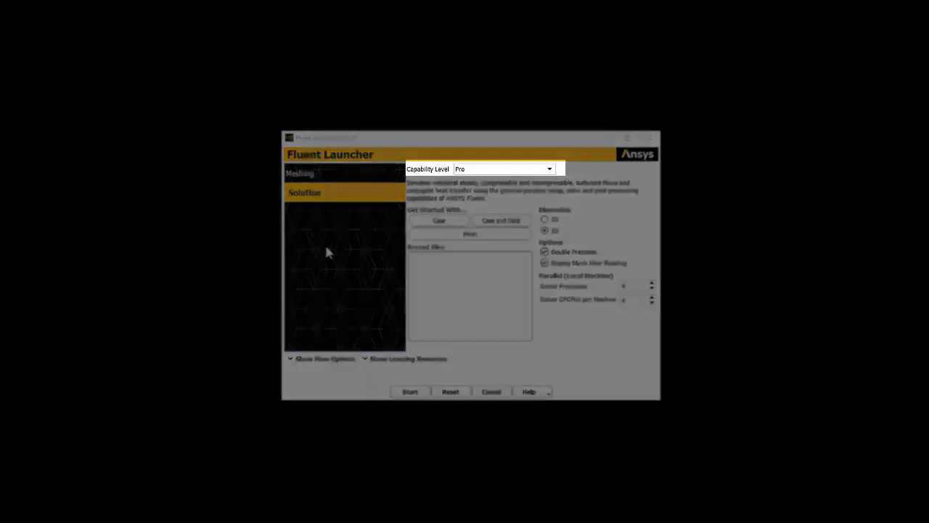
Start a Materials Processing (Beta) session at the Enterprise capability level, with the beta launcher options shown
{"action": "left_click", "coordinate": [492, 171]}
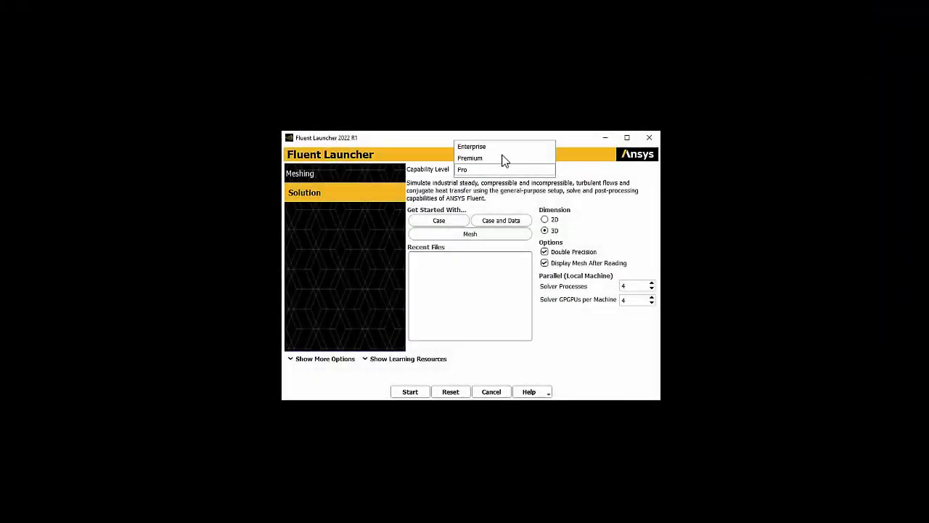
{"action": "left_click", "coordinate": [502, 148]}
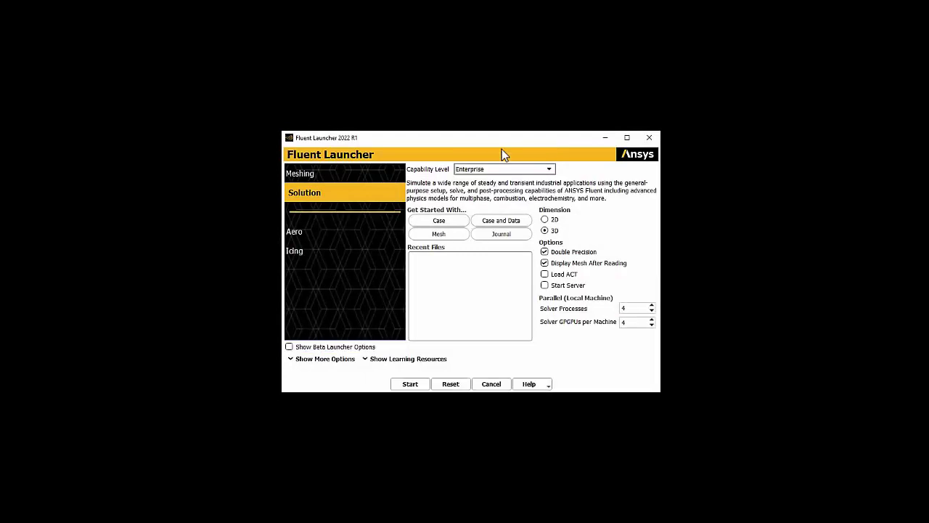
{"action": "left_click", "coordinate": [371, 348]}
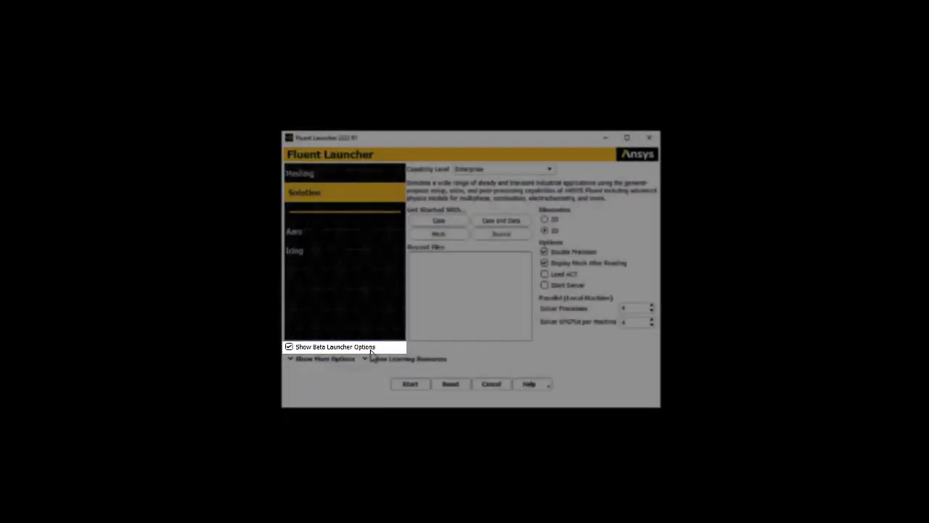
{"action": "left_click", "coordinate": [528, 296]}
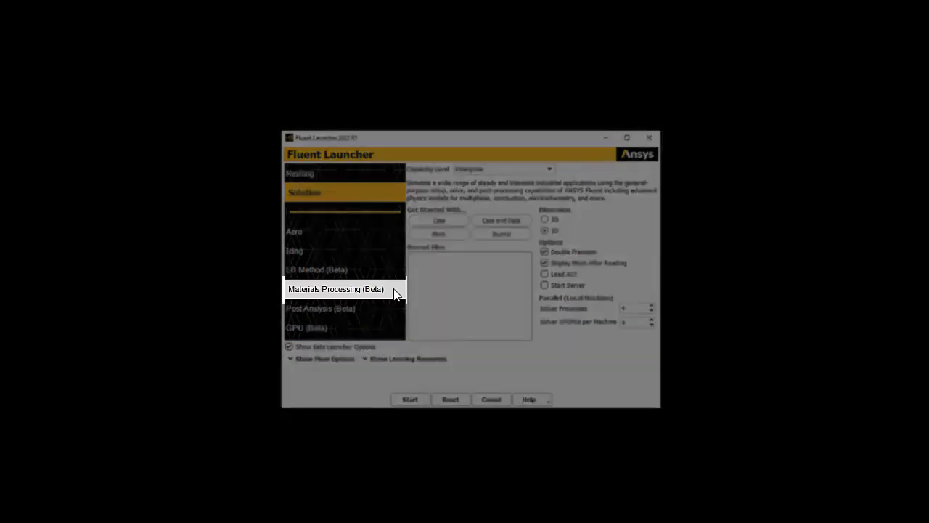
{"action": "left_click", "coordinate": [392, 290]}
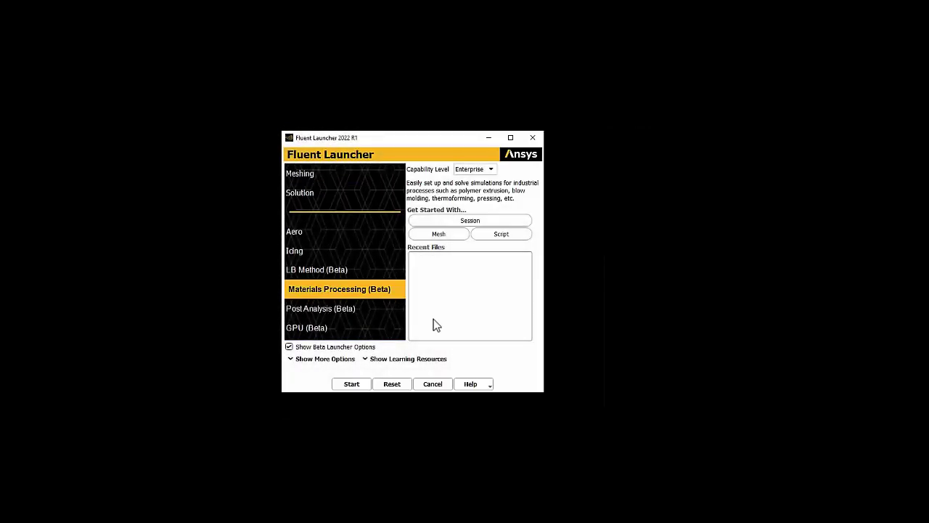
{"action": "left_click", "coordinate": [351, 384]}
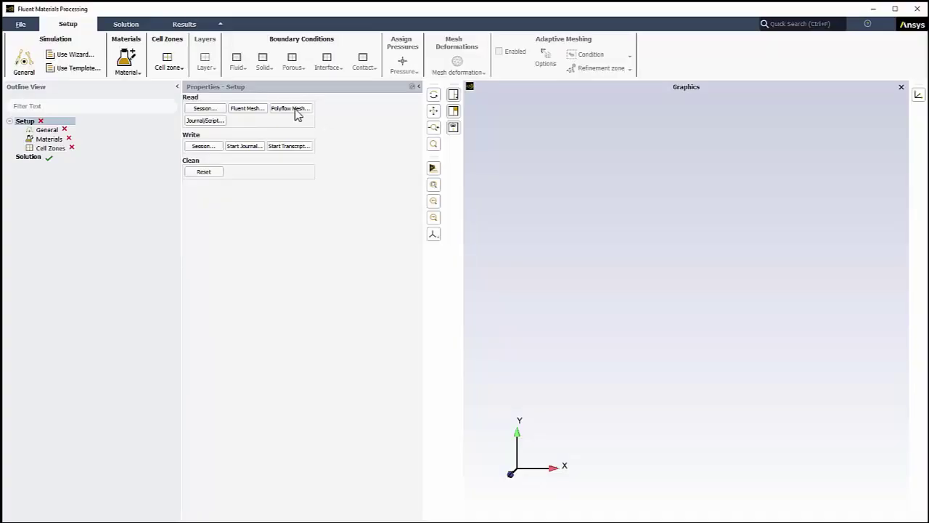
Read in the Polyflow mesh and apply an Extrusion simulation template with the goal Determine die lip shape
{"action": "left_click", "coordinate": [290, 108]}
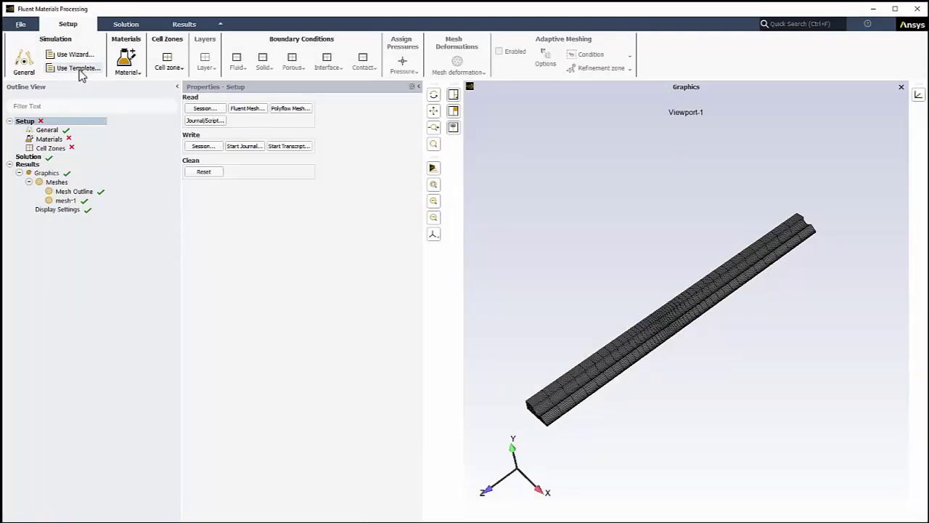
{"action": "left_click", "coordinate": [78, 68]}
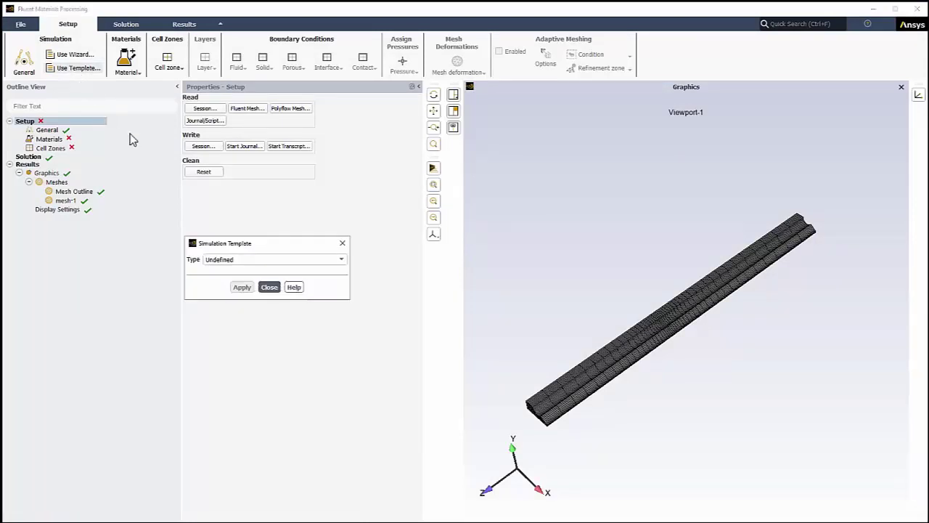
{"action": "left_click", "coordinate": [290, 261]}
{"action": "left_click", "coordinate": [294, 290]}
{"action": "left_click", "coordinate": [320, 281]}
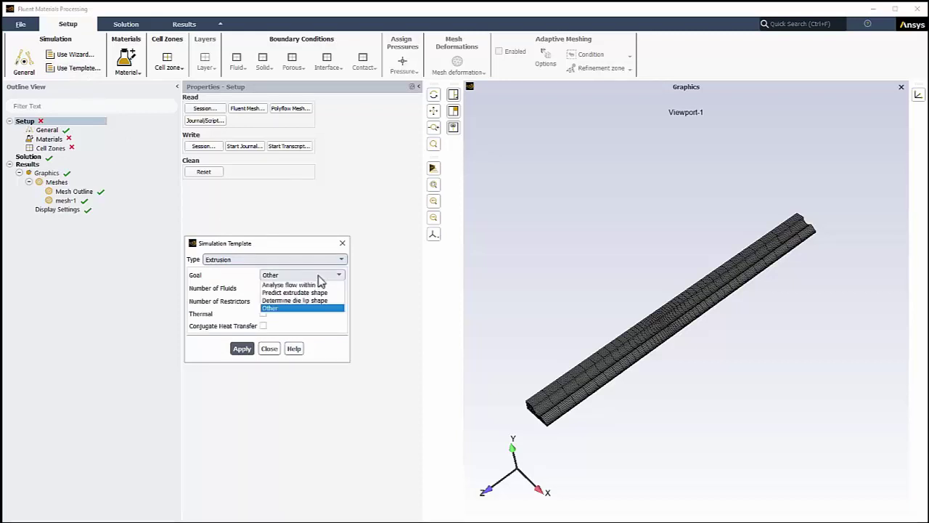
{"action": "left_click", "coordinate": [332, 305]}
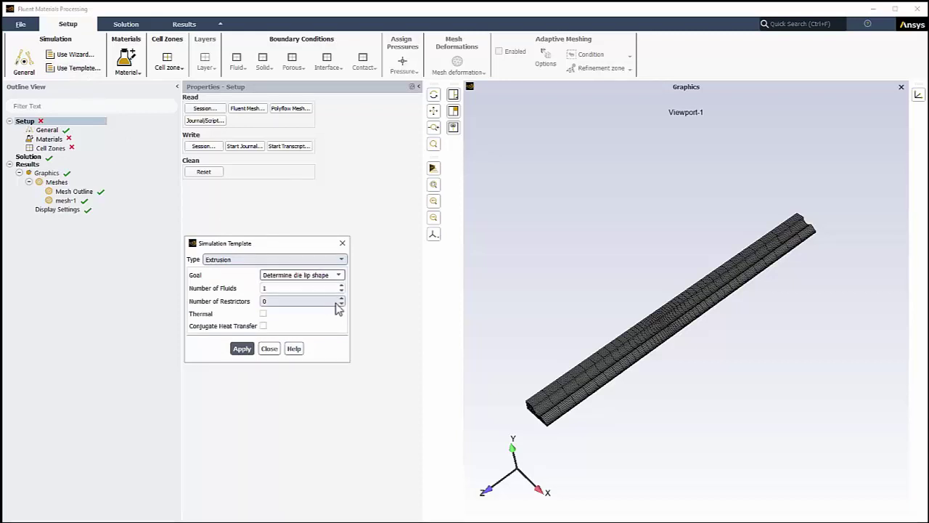
{"action": "left_click", "coordinate": [242, 350]}
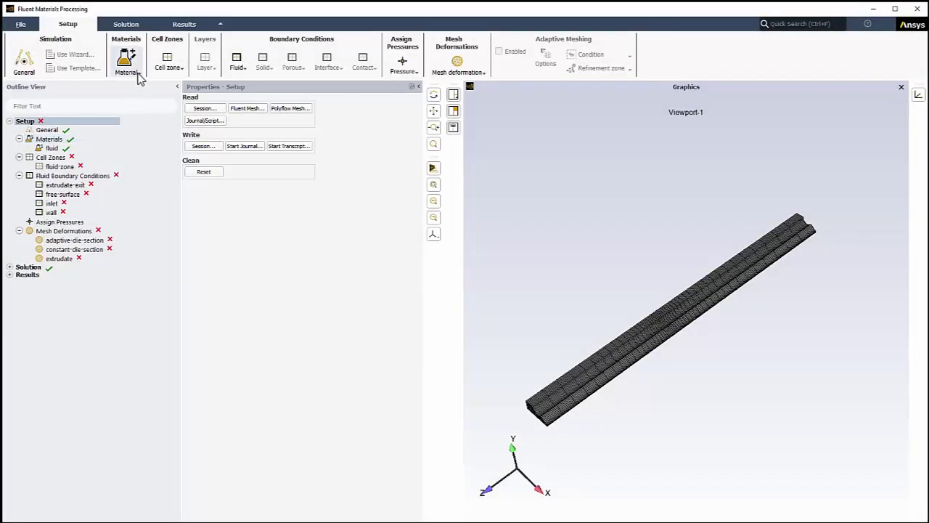
Import the material Extrusion_FilledRubber_isothermal_373K from the Extrusion family of the material library
{"action": "left_click", "coordinate": [138, 73]}
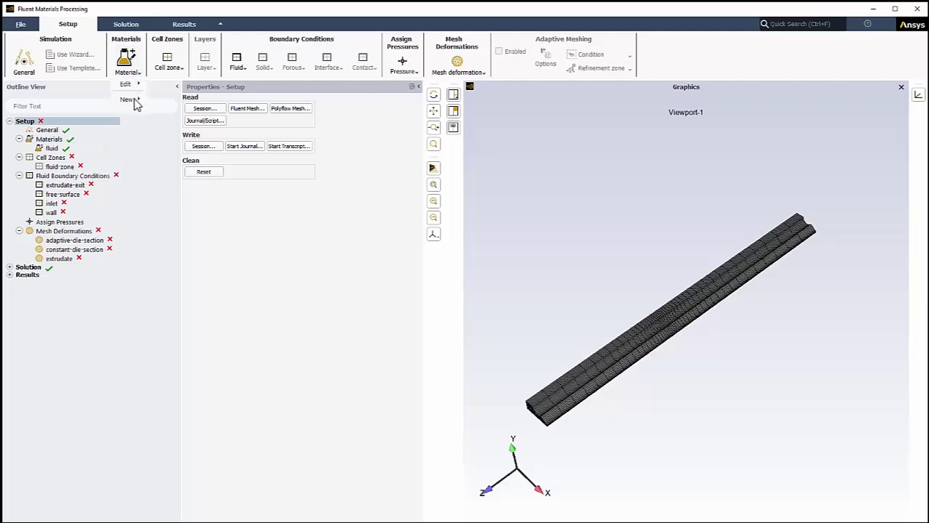
{"action": "mouse_move", "coordinate": [130, 99]}
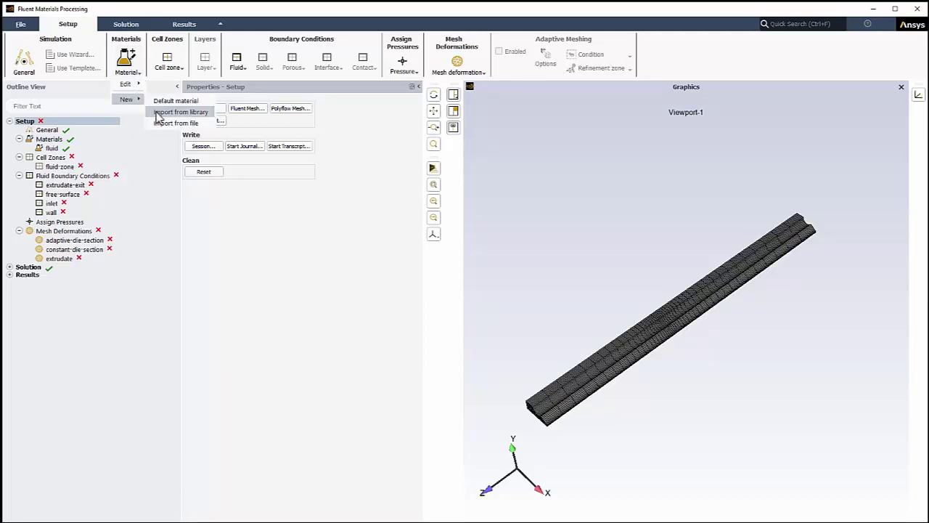
{"action": "left_click", "coordinate": [150, 115]}
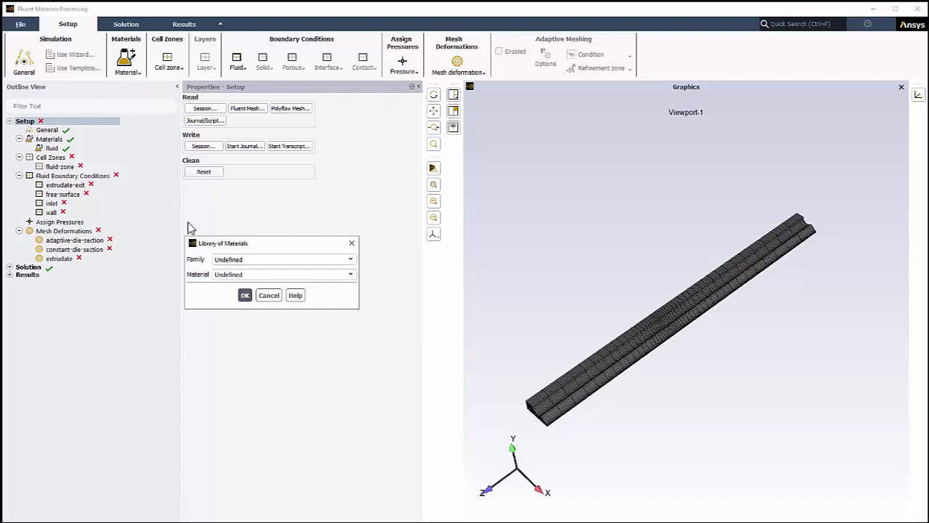
{"action": "left_click", "coordinate": [263, 263]}
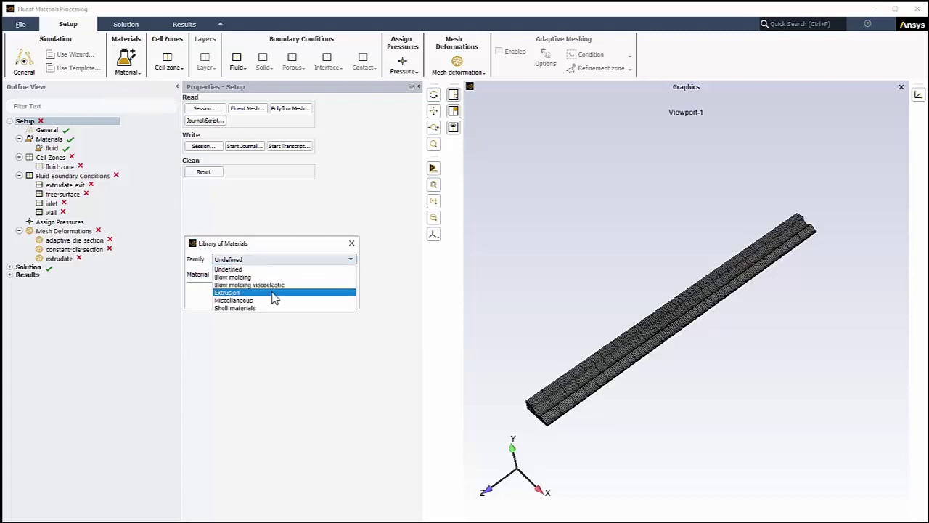
{"action": "left_click", "coordinate": [271, 293]}
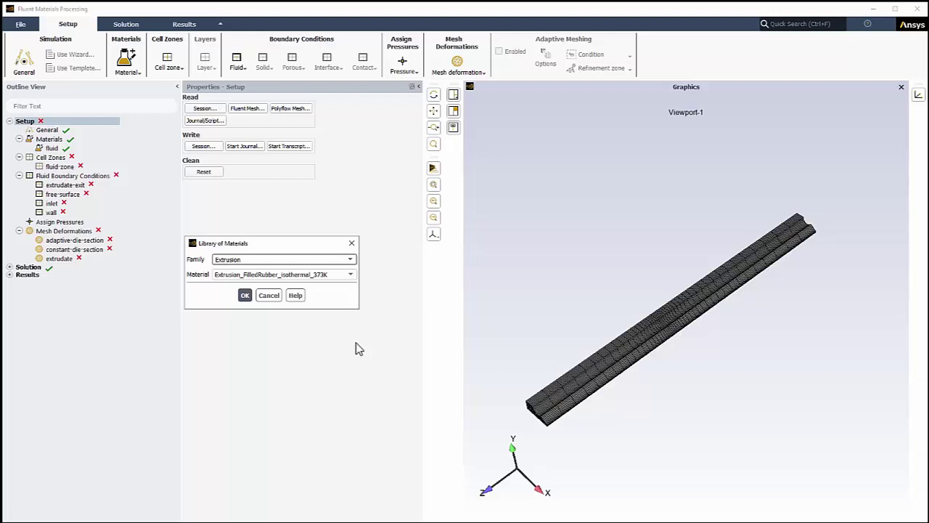
{"action": "left_click", "coordinate": [245, 295]}
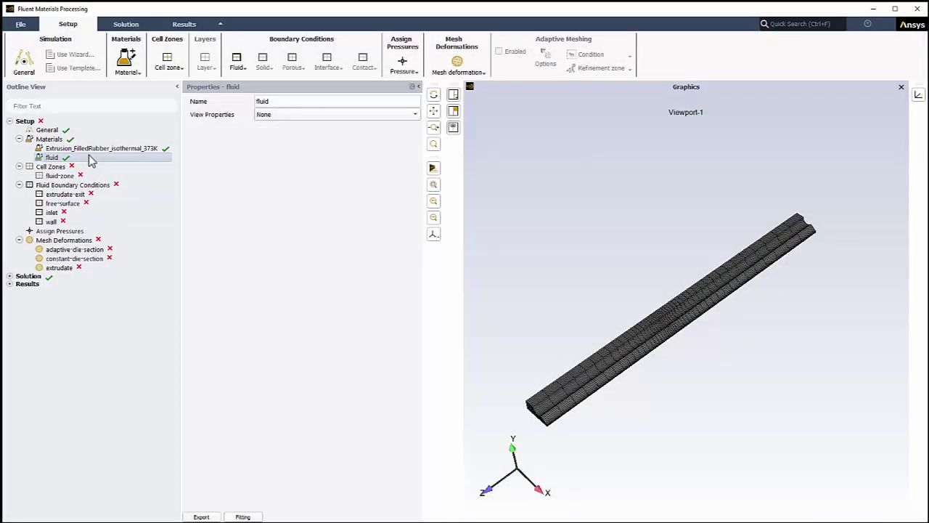
Delete the template's default material named fluid
{"action": "right_click", "coordinate": [89, 156]}
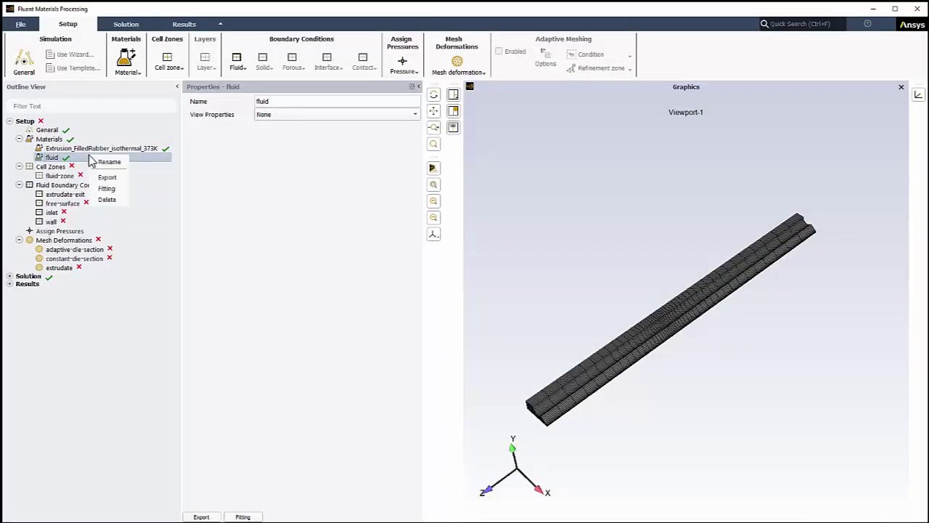
{"action": "left_click", "coordinate": [116, 203]}
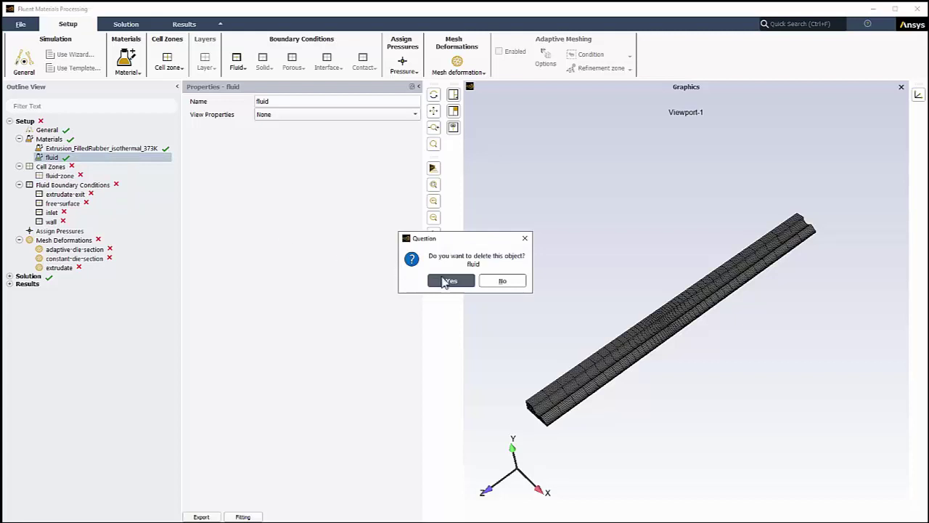
{"action": "left_click", "coordinate": [443, 281]}
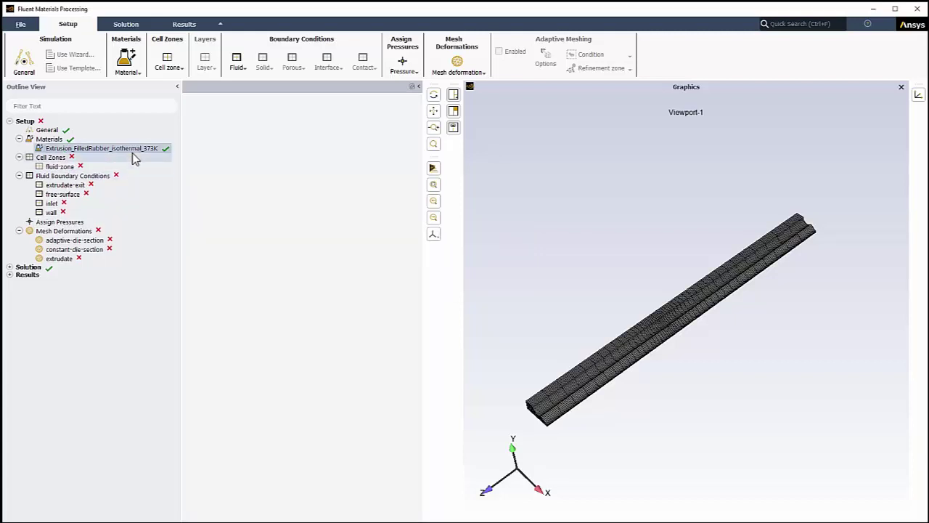
Review the imported filled rubber material, restricting the displayed properties to Viscosity law
{"action": "left_click", "coordinate": [132, 149]}
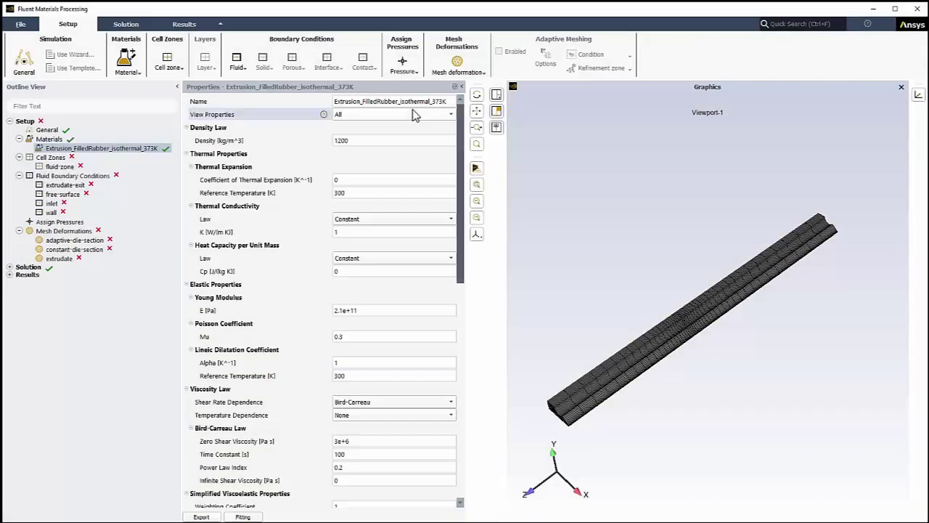
{"action": "left_click", "coordinate": [416, 116]}
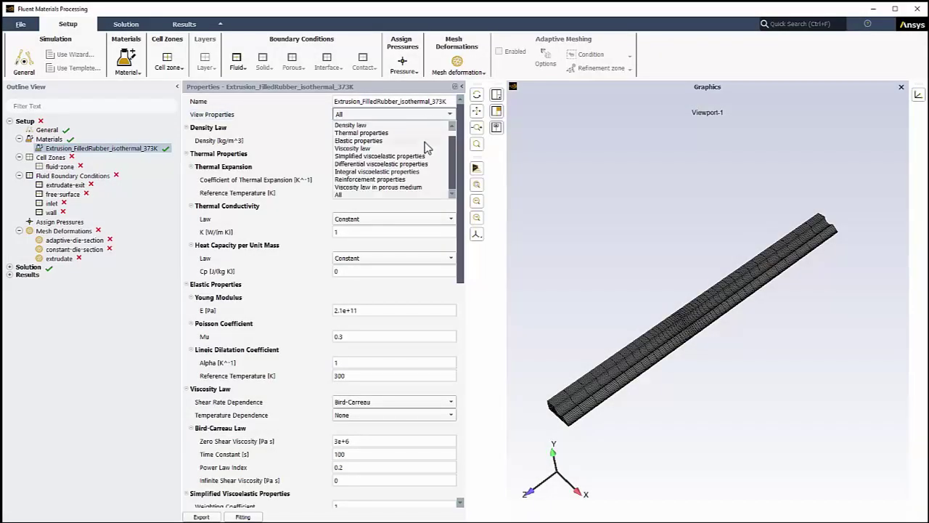
{"action": "left_click", "coordinate": [425, 148]}
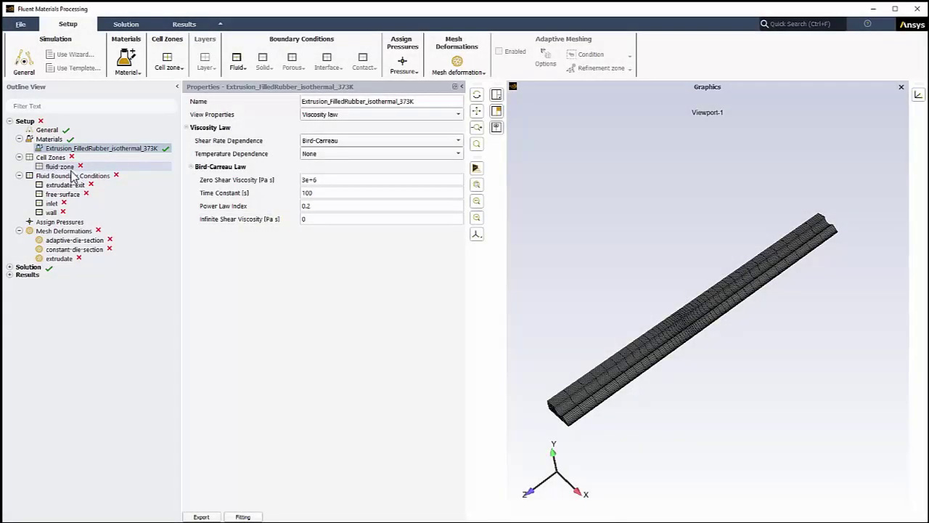
Assign the die and extrudate zones and the material Extrusion_FilledRubber_isothermal_373K to the fluid-zone cell zone
{"action": "left_click", "coordinate": [92, 168]}
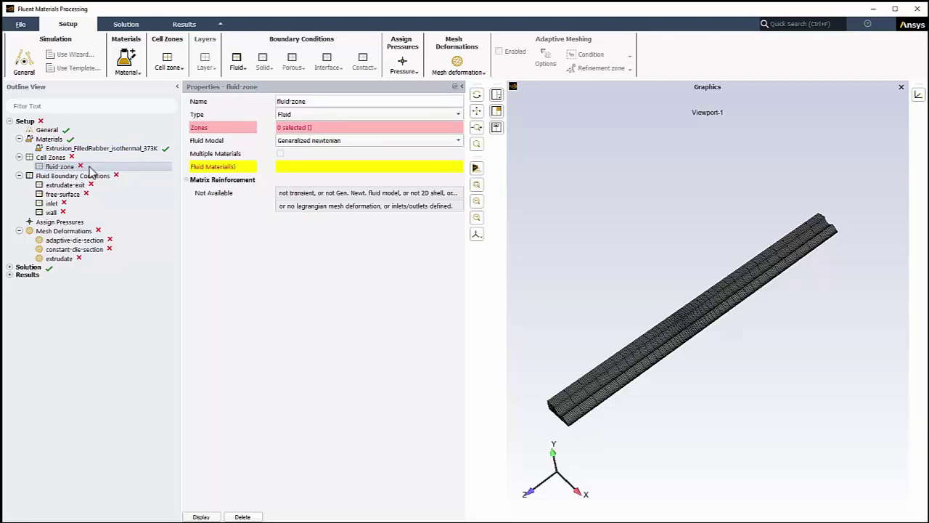
{"action": "left_click", "coordinate": [374, 130]}
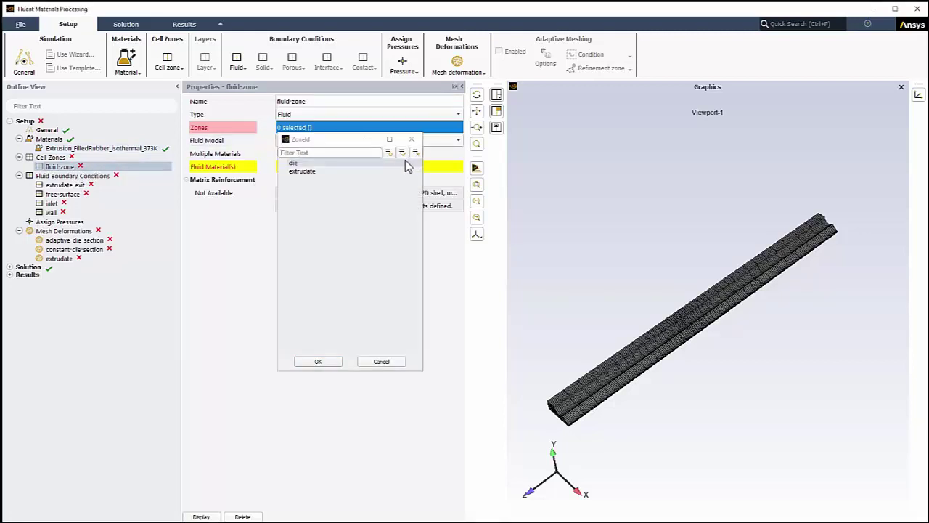
{"action": "left_click", "coordinate": [405, 163]}
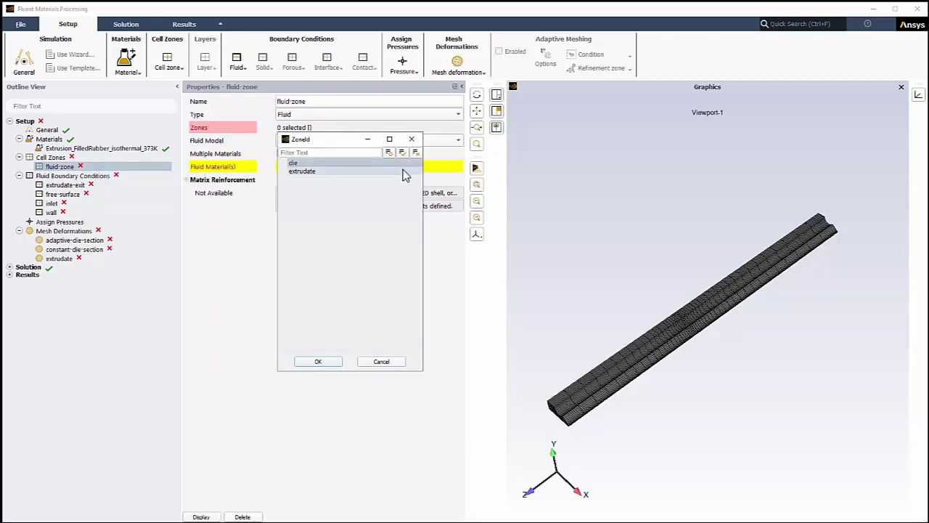
{"action": "left_click", "coordinate": [403, 171]}
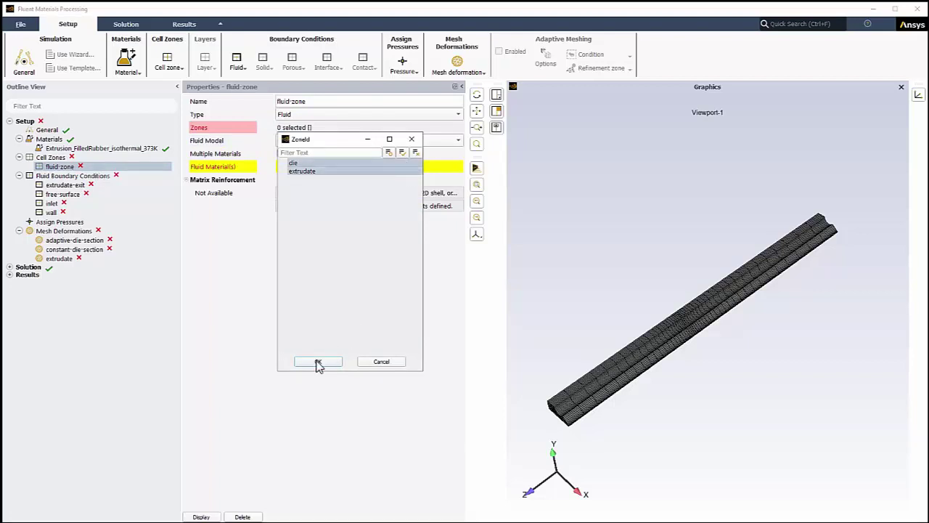
{"action": "left_click", "coordinate": [318, 361]}
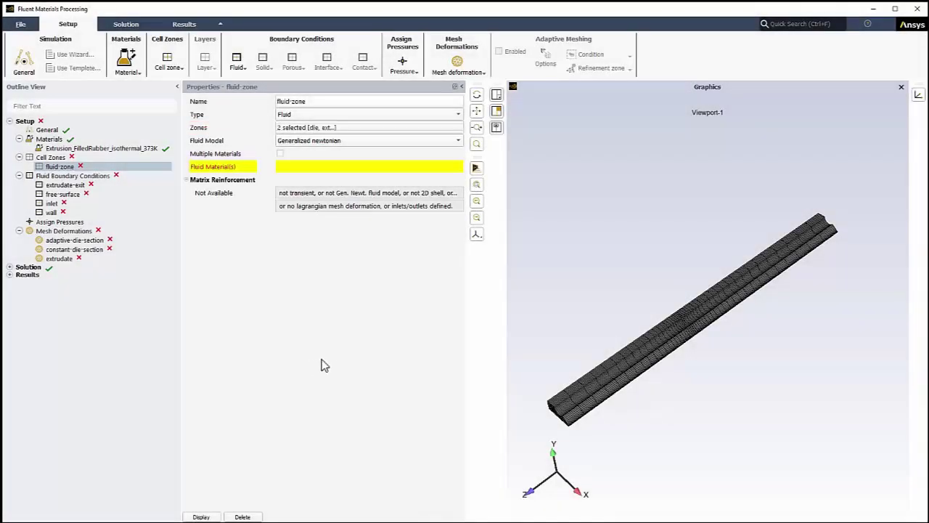
{"action": "left_click", "coordinate": [363, 168]}
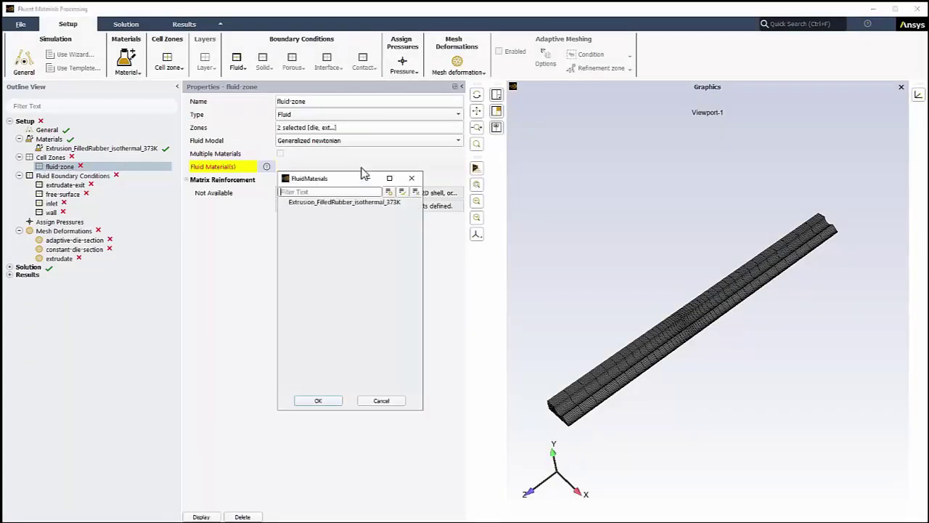
{"action": "double_click", "coordinate": [365, 202]}
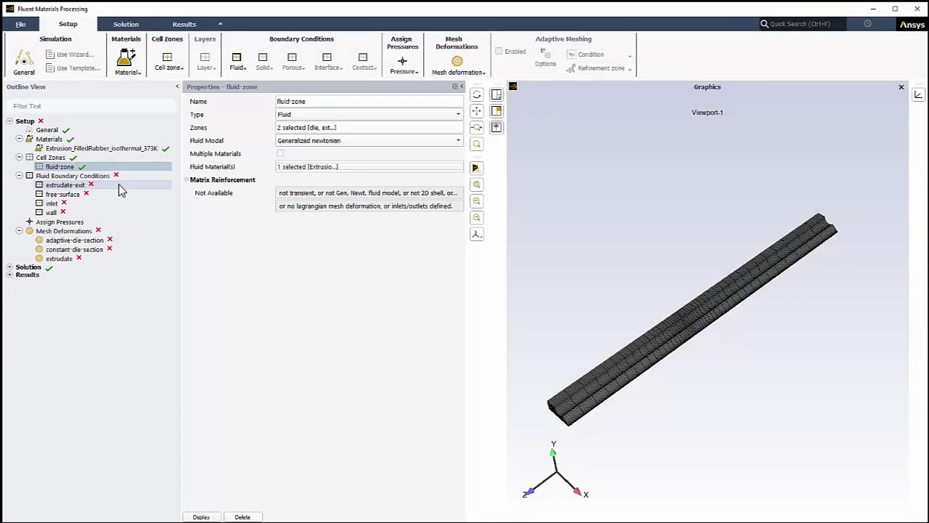
Assign the exit boundary zone to the extrudate-exit boundary condition
{"action": "left_click", "coordinate": [121, 184]}
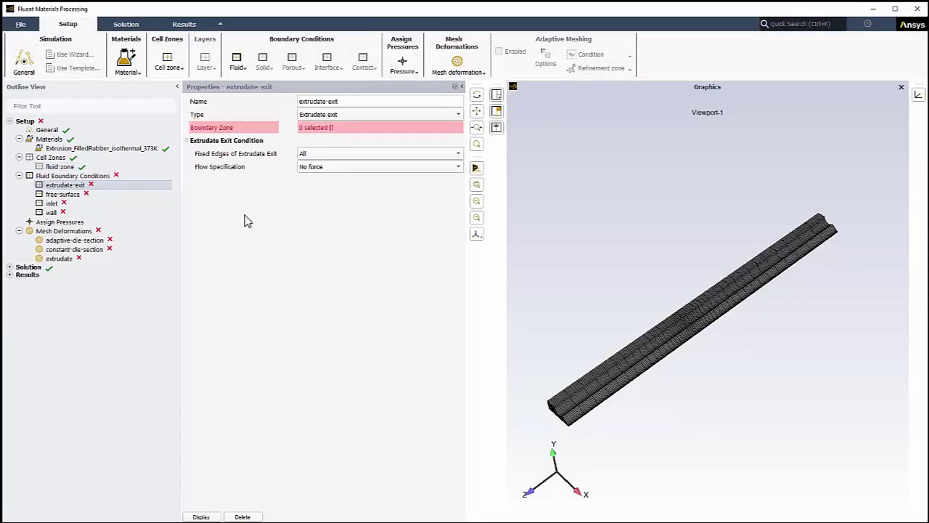
{"action": "left_click", "coordinate": [363, 129]}
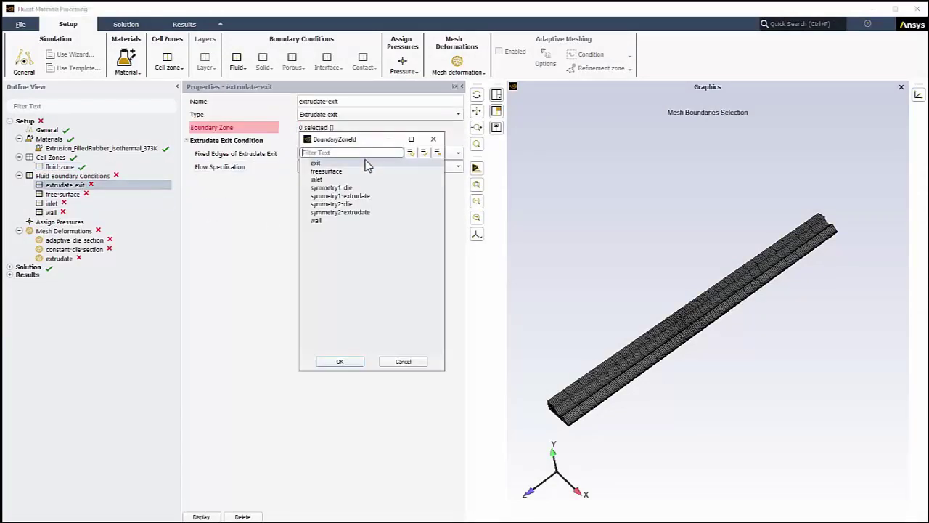
{"action": "left_click", "coordinate": [340, 361]}
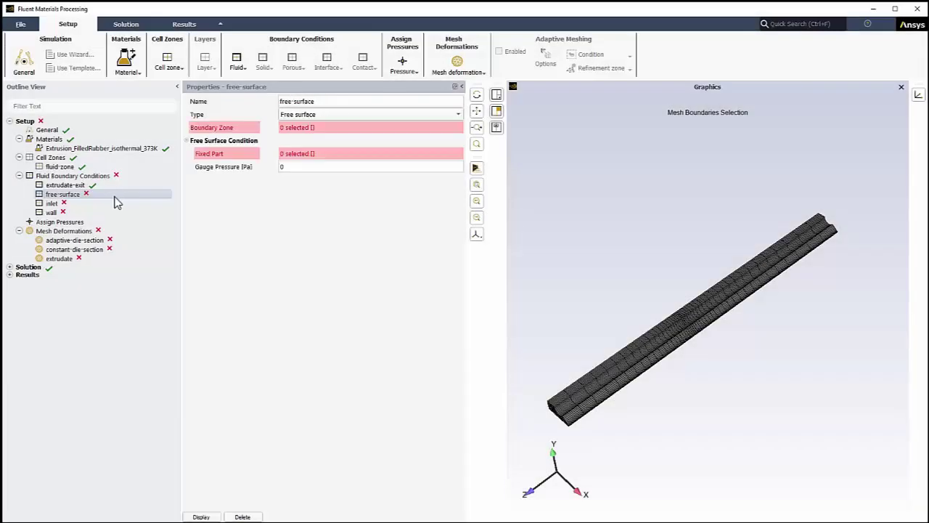
Assign the freesurface boundary zone to the free-surface condition and choose wall as its fixed part
{"action": "left_click", "coordinate": [371, 128]}
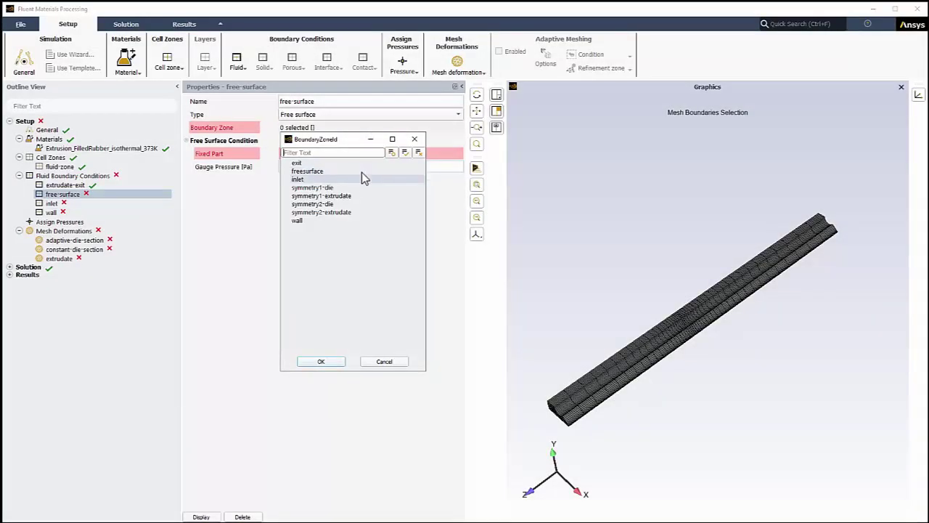
{"action": "left_click", "coordinate": [361, 172]}
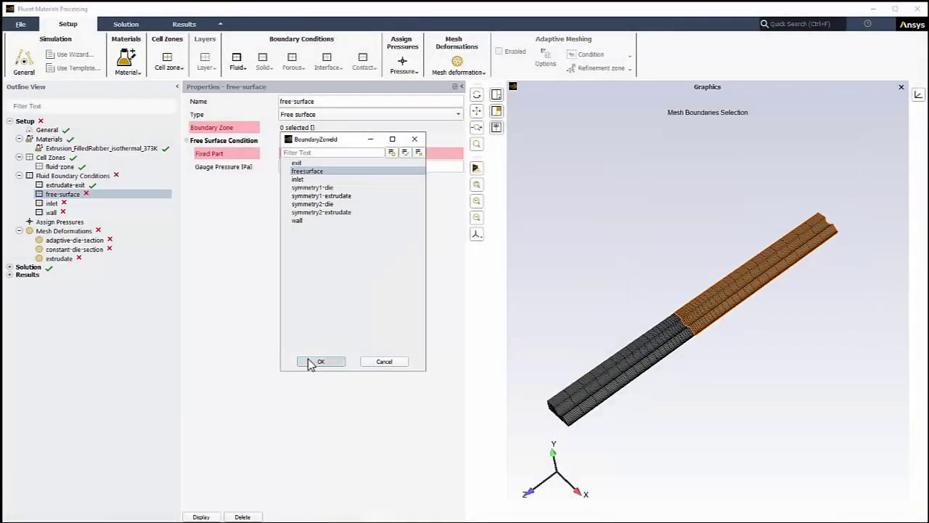
{"action": "left_click", "coordinate": [320, 361]}
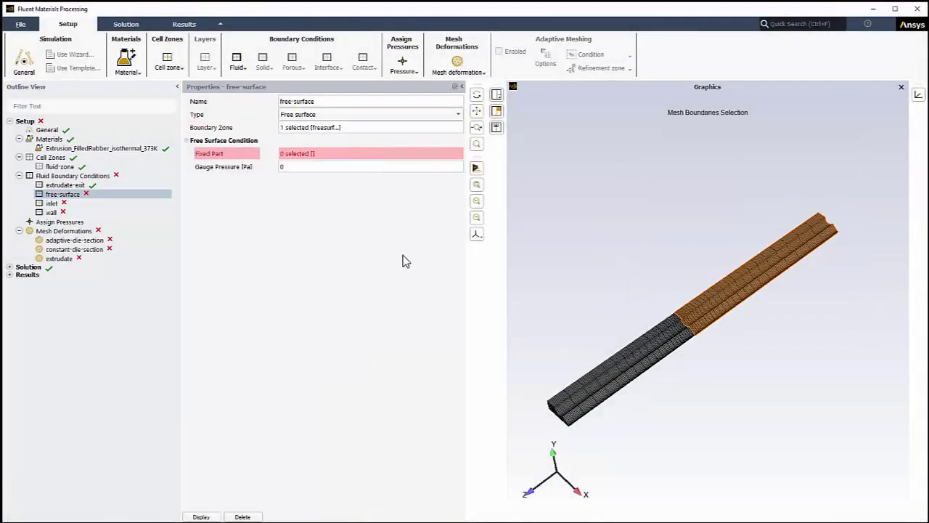
{"action": "left_click", "coordinate": [368, 154]}
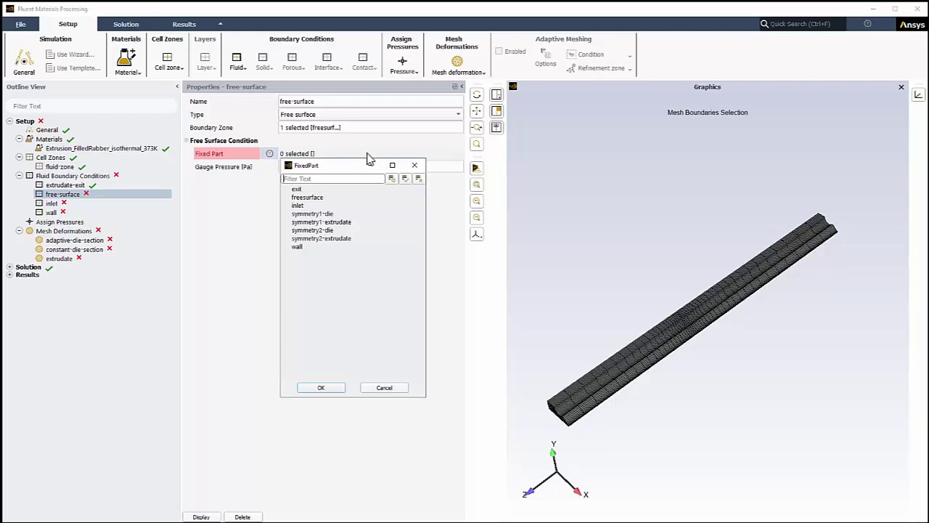
{"action": "left_click", "coordinate": [392, 247]}
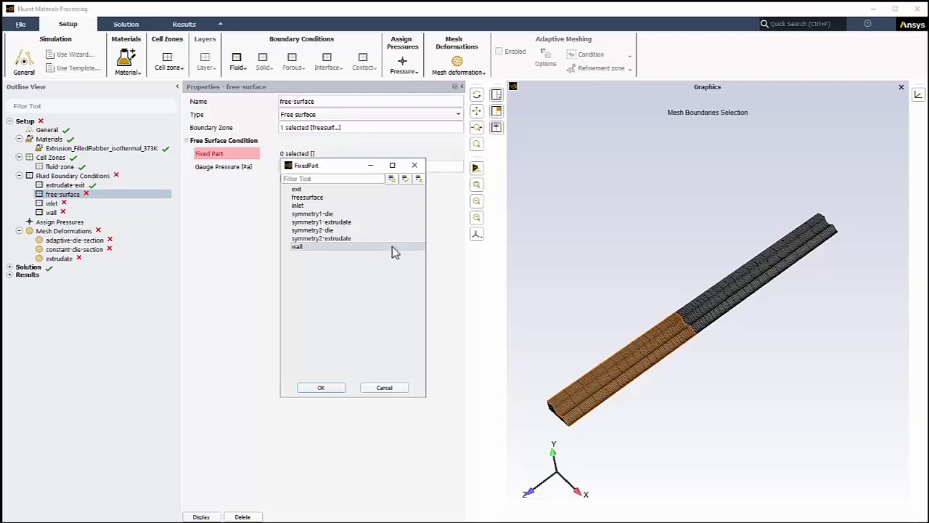
{"action": "left_click", "coordinate": [321, 388]}
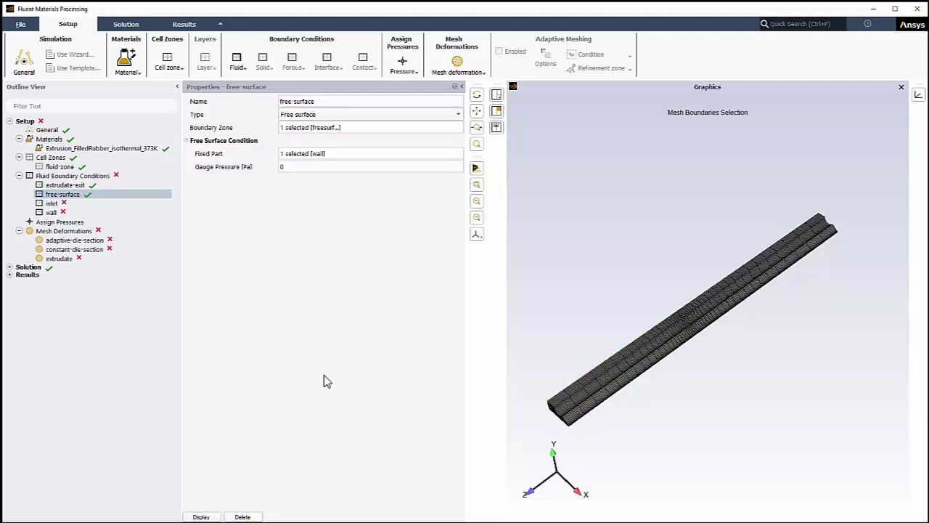
Assign the inlet boundary zone to the inlet boundary condition
{"action": "left_click", "coordinate": [118, 203]}
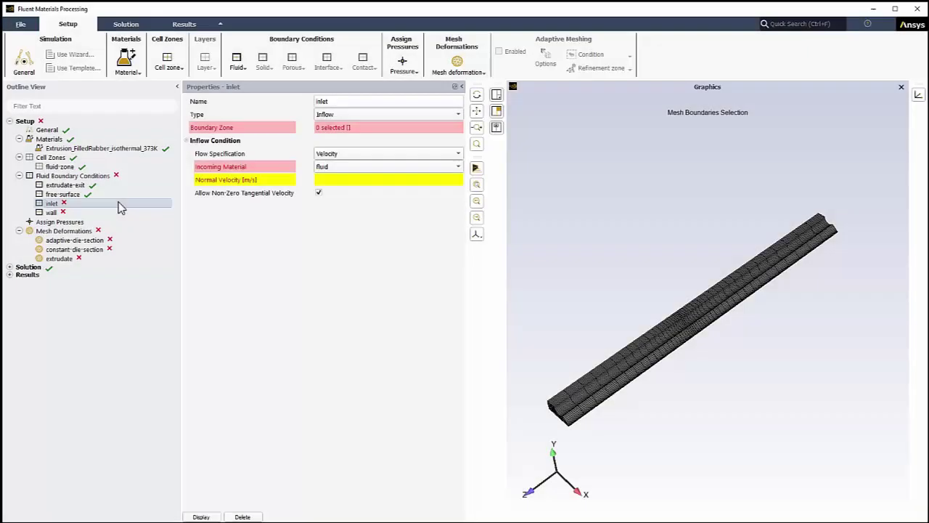
{"action": "left_click", "coordinate": [346, 128]}
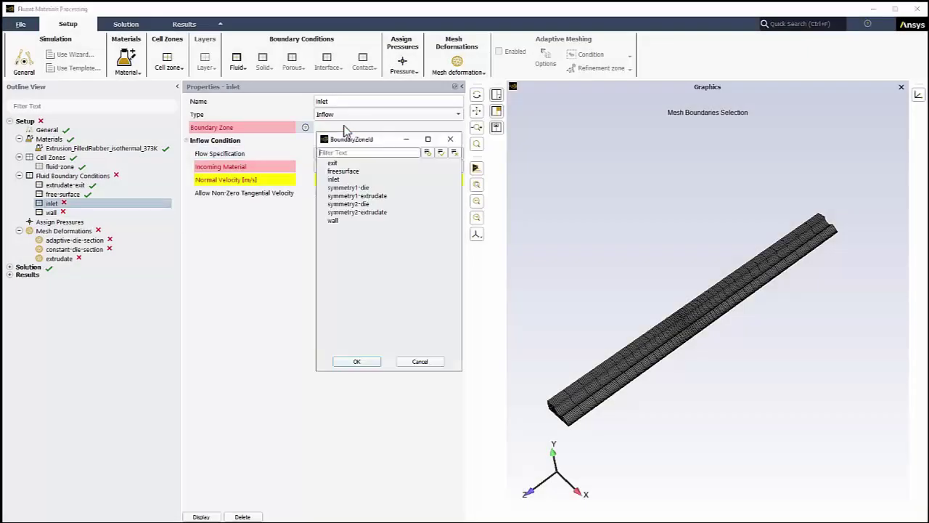
{"action": "left_click", "coordinate": [369, 180]}
{"action": "left_click", "coordinate": [357, 361]}
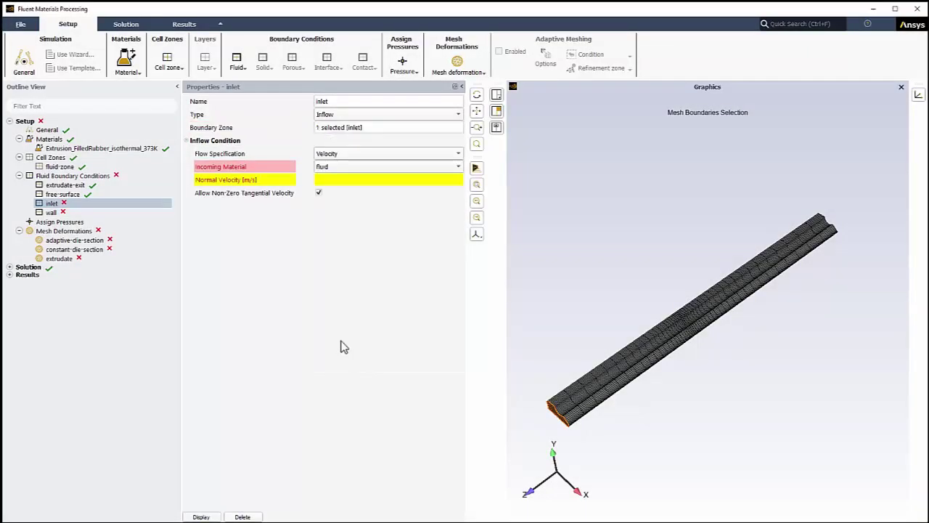
Define the inlet inflow by volume flow of Extrusion_FilledRubber_isothermal_373K at a rate of 0.00012 m^3/s
{"action": "left_click", "coordinate": [424, 156]}
{"action": "left_click", "coordinate": [426, 165]}
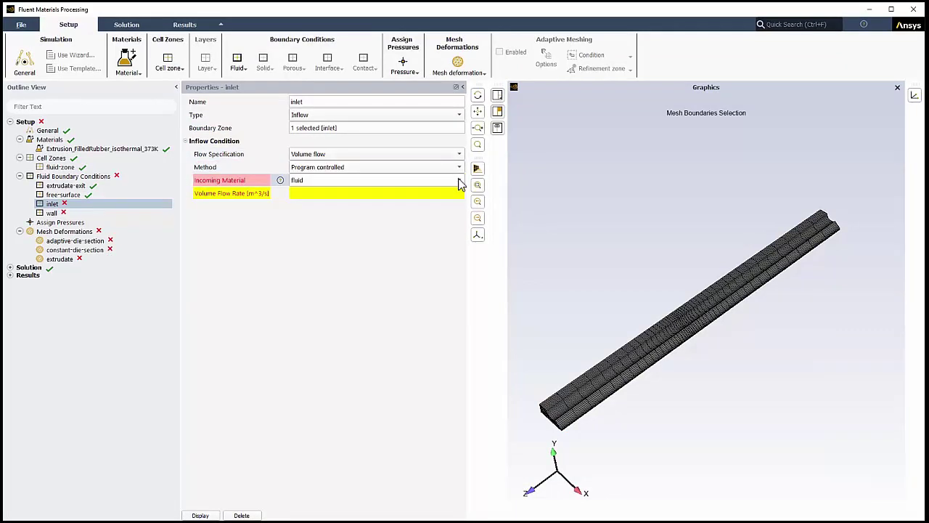
{"action": "left_click", "coordinate": [458, 181]}
{"action": "left_click", "coordinate": [441, 190]}
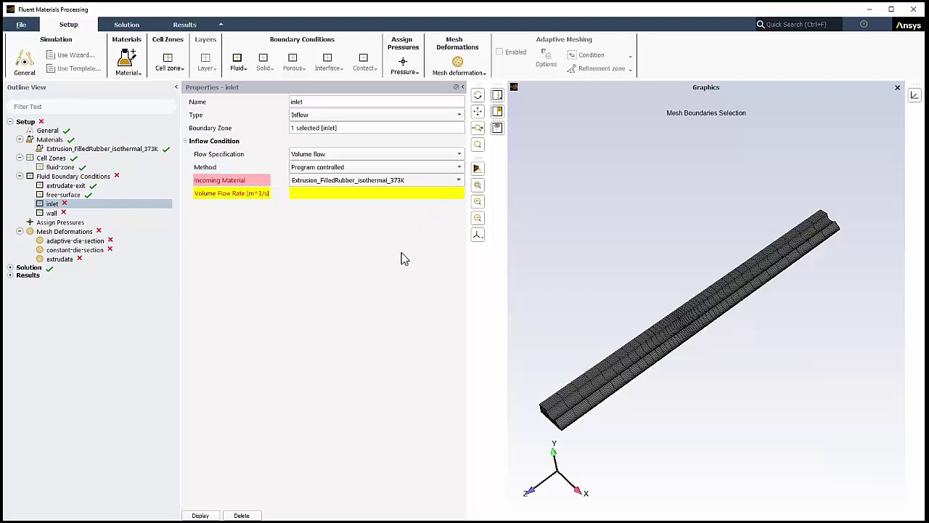
{"action": "type", "text": "0.00012"}
{"action": "key", "text": "Return"}
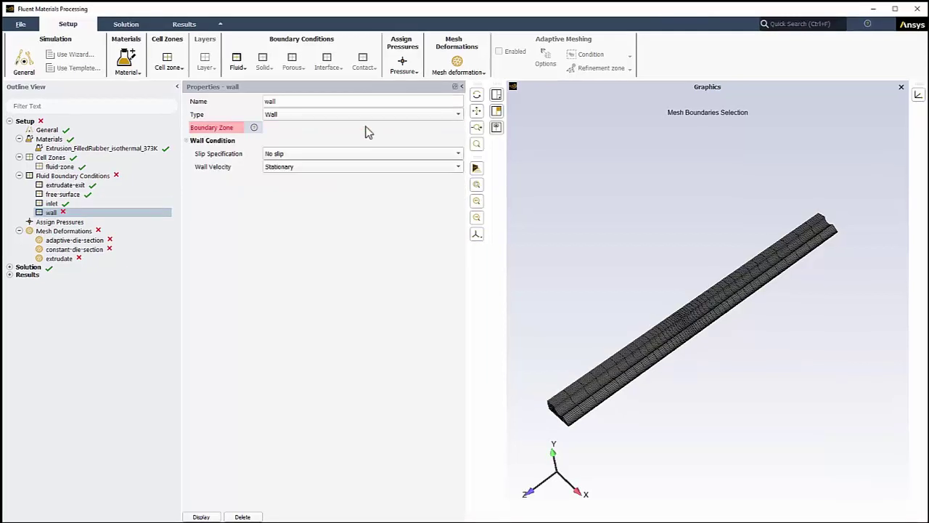
Assign the wall boundary zone to the wall boundary condition
{"action": "left_click", "coordinate": [367, 130]}
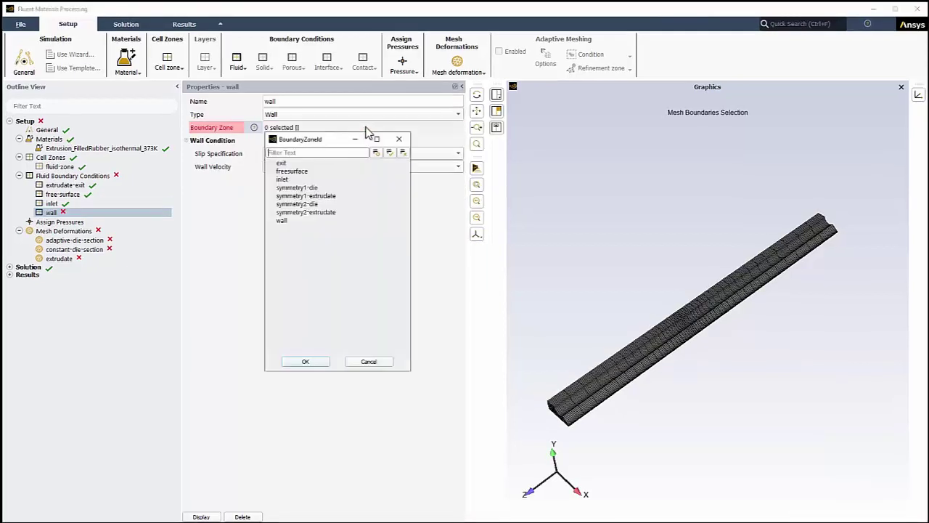
{"action": "left_click", "coordinate": [339, 222]}
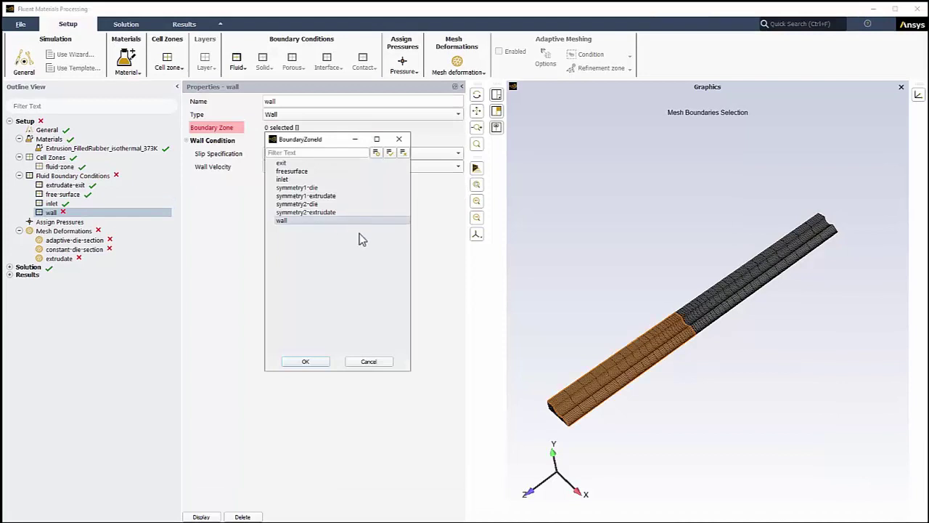
{"action": "left_click", "coordinate": [306, 361]}
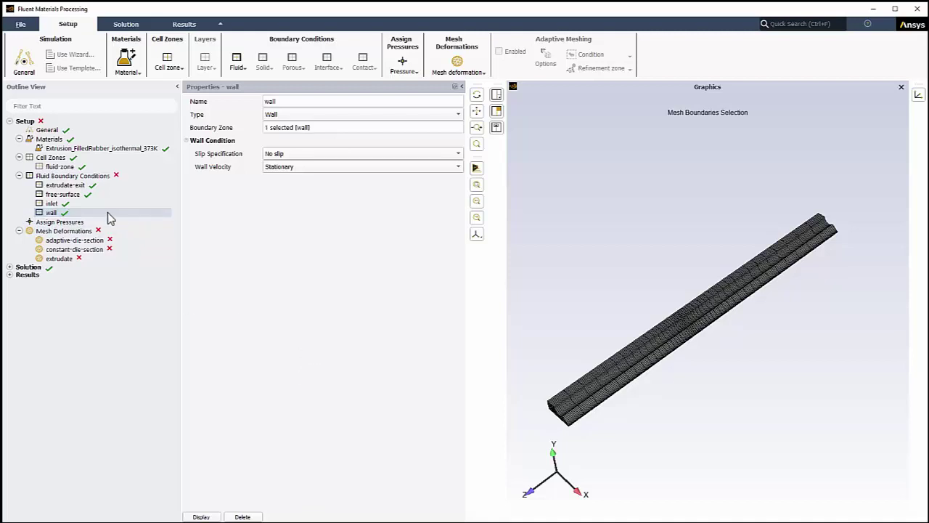
Add a Symmetry fluid boundary condition named symmetry-1 on the symmetry1-die and symmetry1-extrudate zones
{"action": "left_click", "coordinate": [73, 175]}
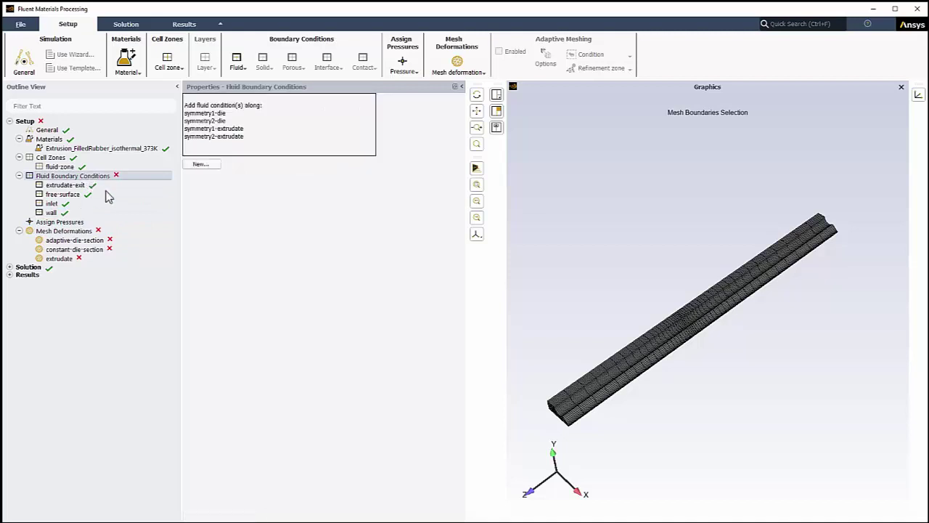
{"action": "left_click", "coordinate": [201, 165]}
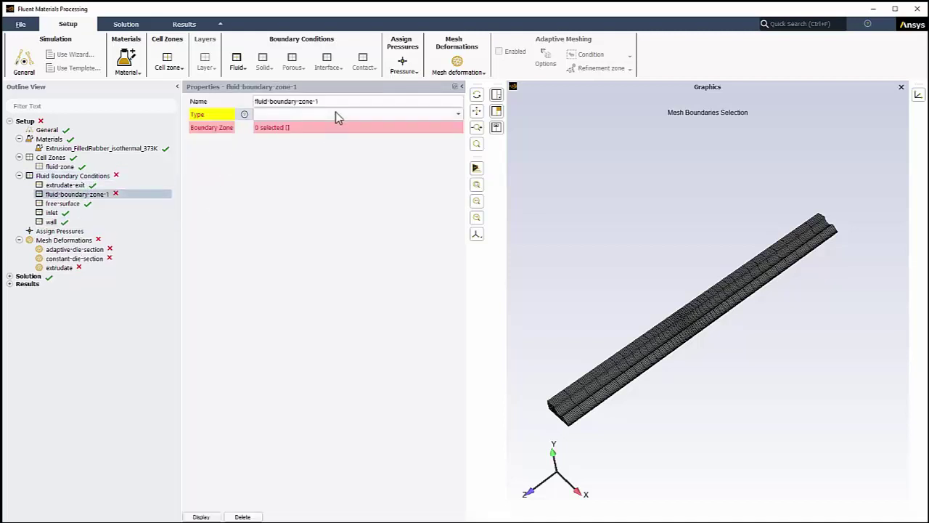
{"action": "left_click", "coordinate": [336, 115]}
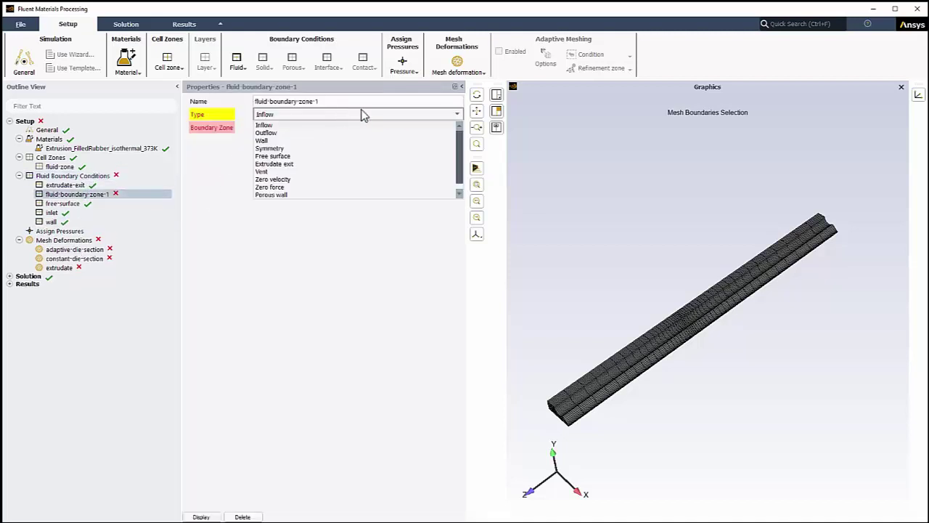
{"action": "left_click", "coordinate": [345, 148]}
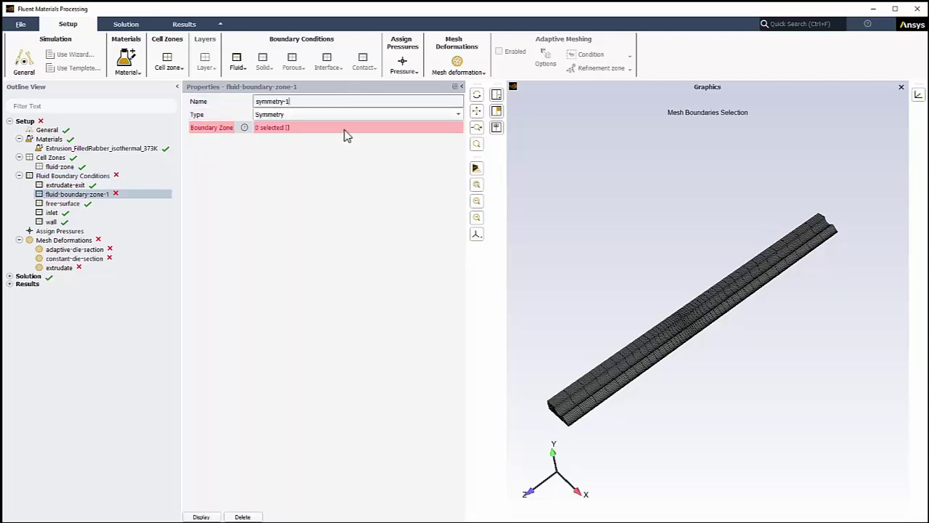
{"action": "left_click", "coordinate": [345, 132]}
{"action": "left_click", "coordinate": [287, 187]}
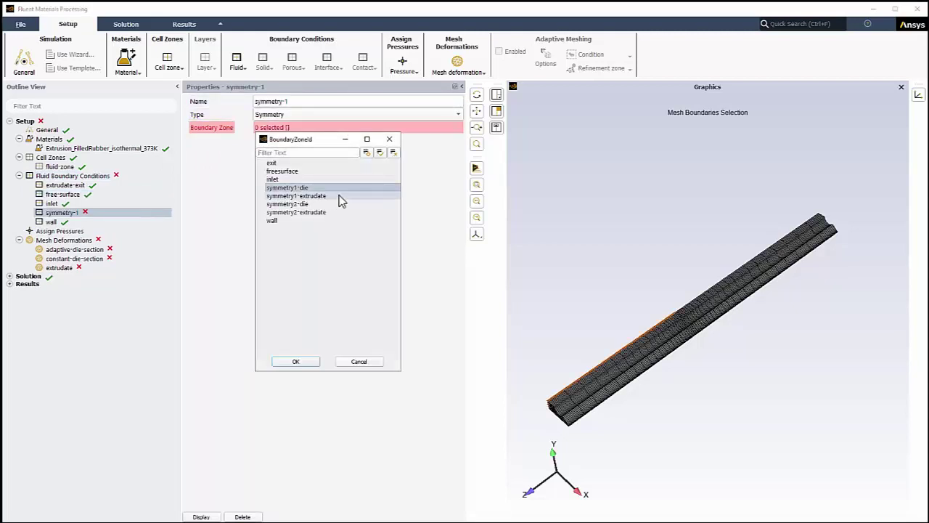
{"action": "left_click", "coordinate": [296, 196]}
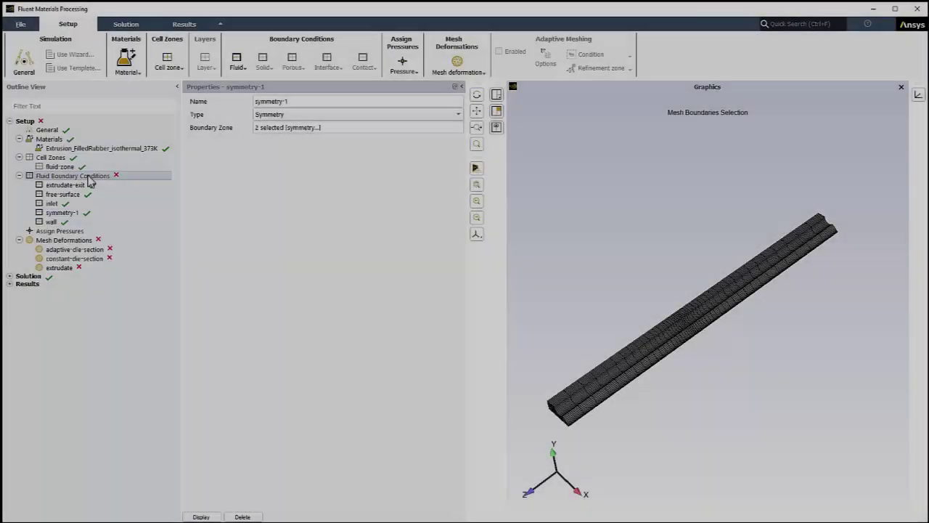
Add a Symmetry fluid boundary condition named symmetry-2 on the symmetry2-die and symmetry2-extrudate zones
{"action": "left_click", "coordinate": [72, 176]}
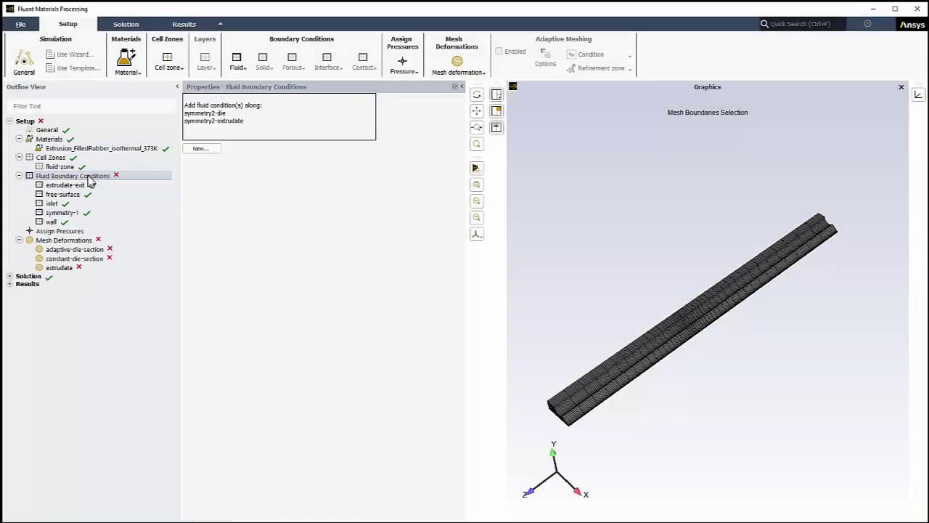
{"action": "left_click", "coordinate": [209, 155]}
{"action": "left_click", "coordinate": [425, 114]}
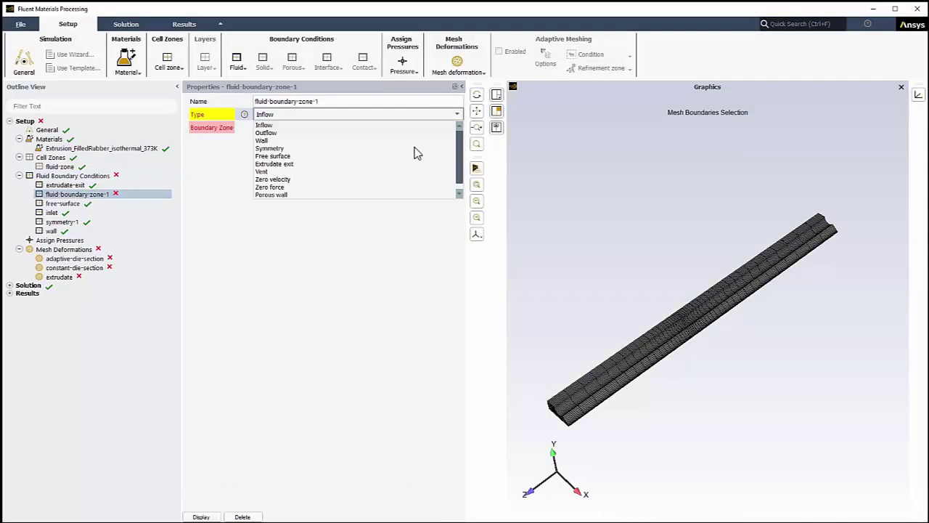
{"action": "left_click", "coordinate": [415, 148]}
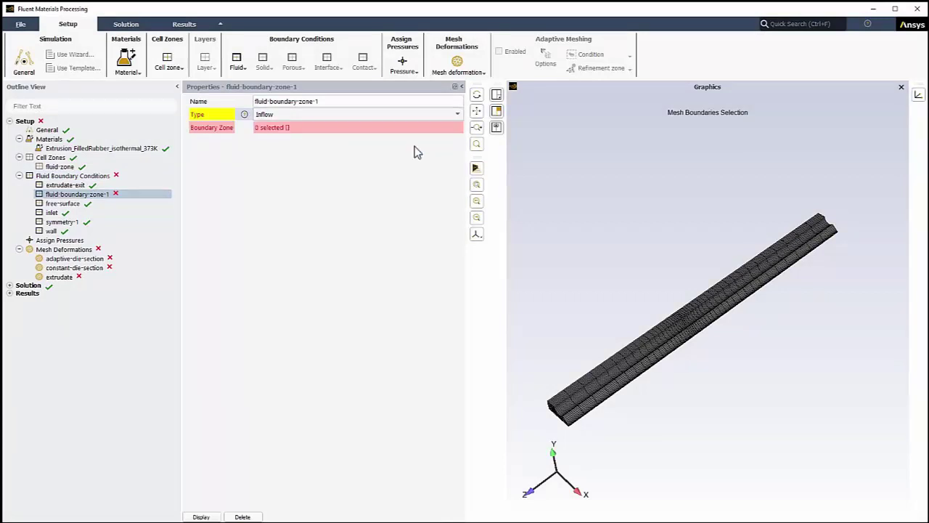
{"action": "left_click", "coordinate": [357, 101]}
{"action": "type", "text": "symmetry-2"}
{"action": "left_click", "coordinate": [346, 130]}
{"action": "left_click", "coordinate": [364, 205]}
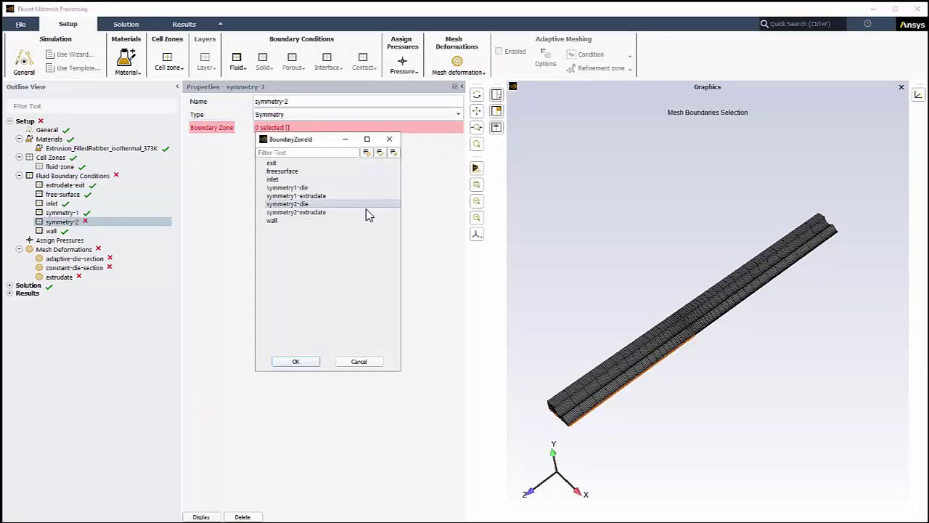
{"action": "left_click", "coordinate": [367, 211], "text": "ctrl"}
{"action": "left_click", "coordinate": [296, 360]}
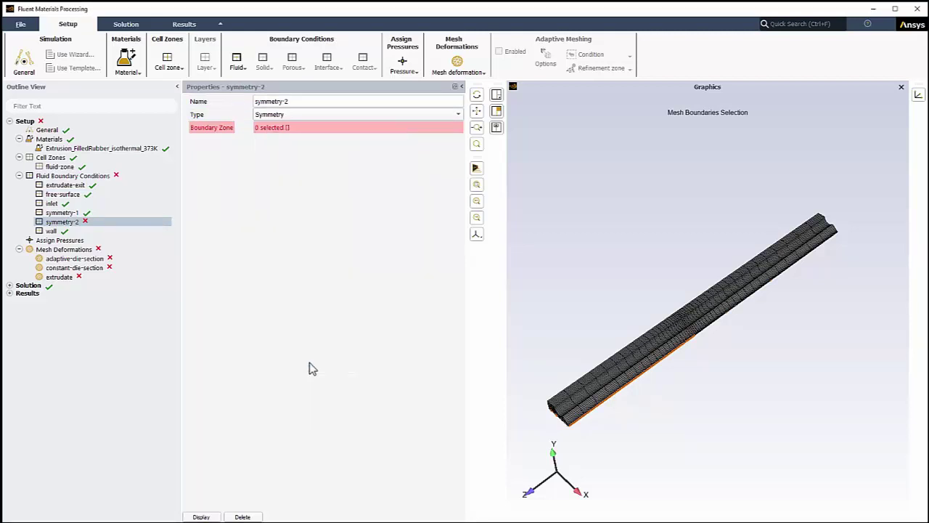
Delete the adaptive-die-section mesh deformation
{"action": "left_click", "coordinate": [138, 262]}
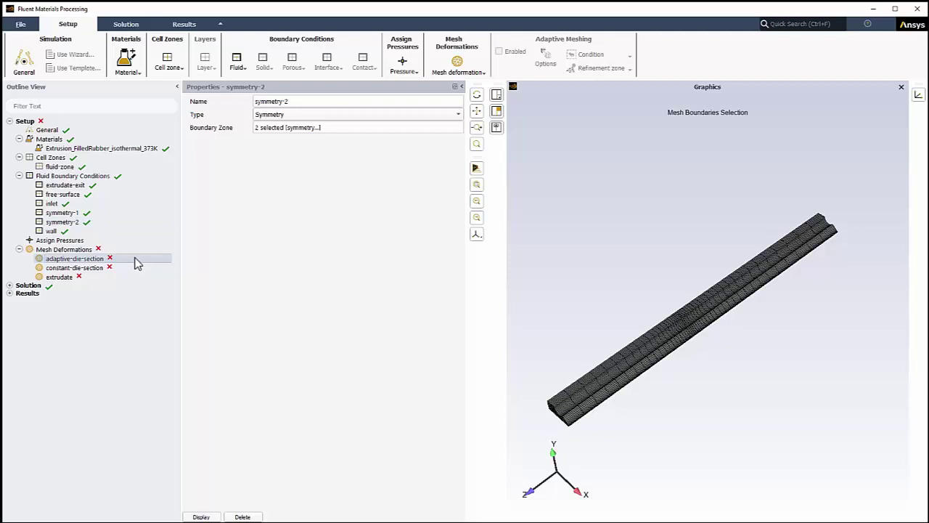
{"action": "right_click", "coordinate": [138, 263]}
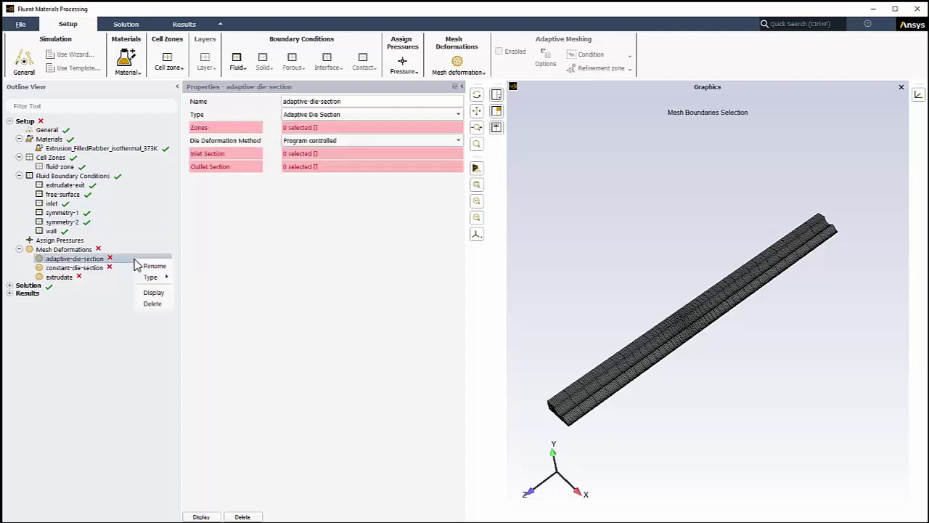
{"action": "left_click", "coordinate": [154, 307]}
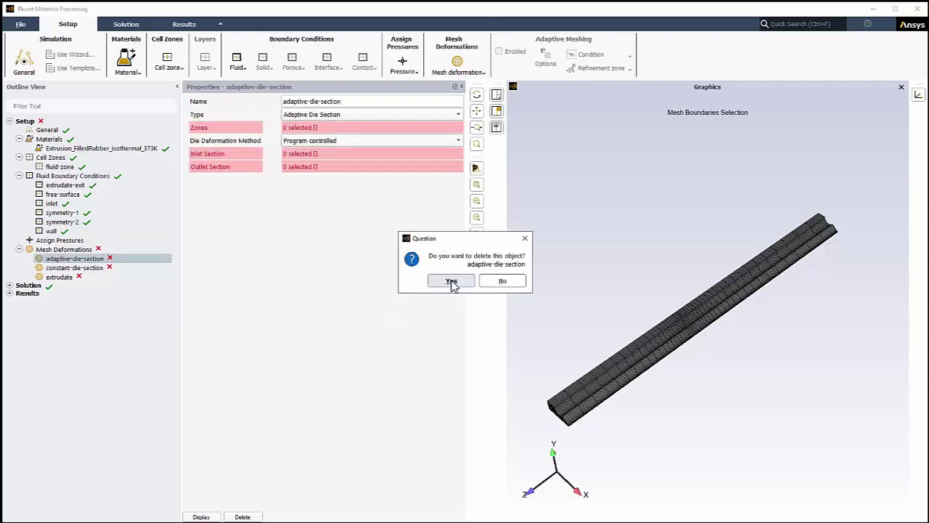
{"action": "left_click", "coordinate": [444, 282]}
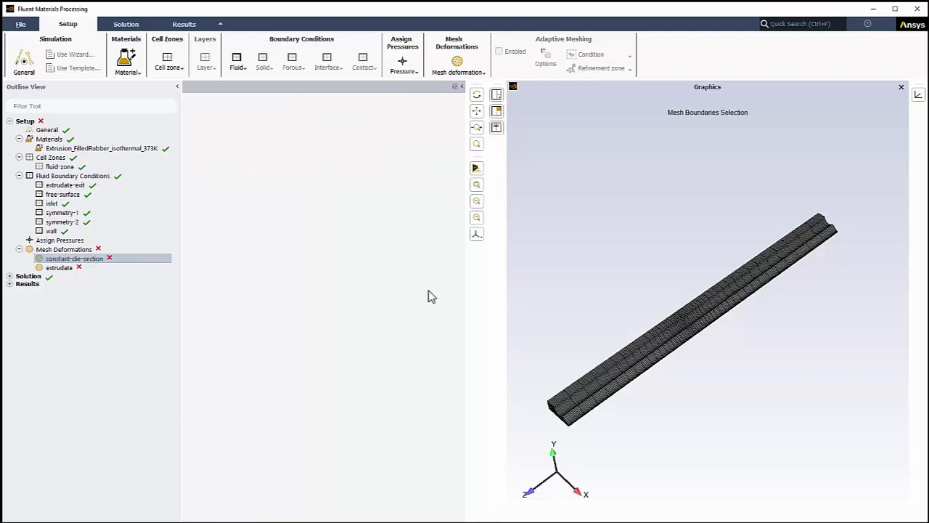
Assign the die zone to the constant-die-section mesh deformation
{"action": "left_click", "coordinate": [135, 259]}
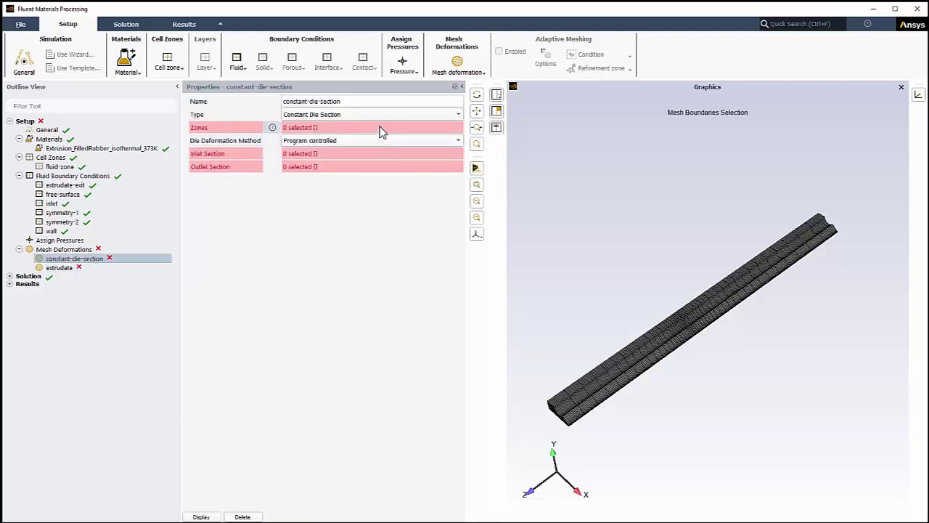
{"action": "left_click", "coordinate": [380, 128]}
{"action": "left_click", "coordinate": [368, 163]}
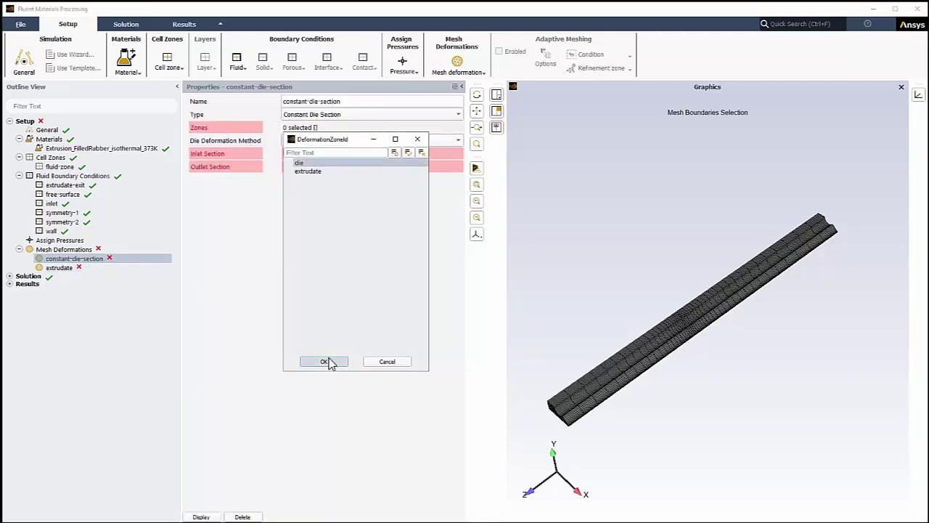
{"action": "left_click", "coordinate": [328, 362]}
Assign inlet as the inlet section and extrudate-die as the outlet section of the constant-die-section mesh deformation
{"action": "left_click", "coordinate": [375, 154]}
{"action": "left_click", "coordinate": [378, 198]}
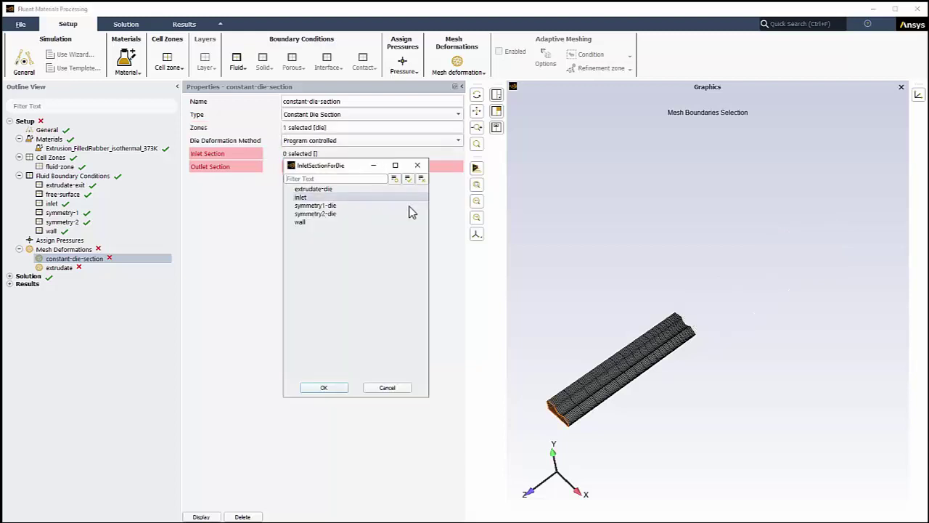
{"action": "left_click", "coordinate": [324, 388]}
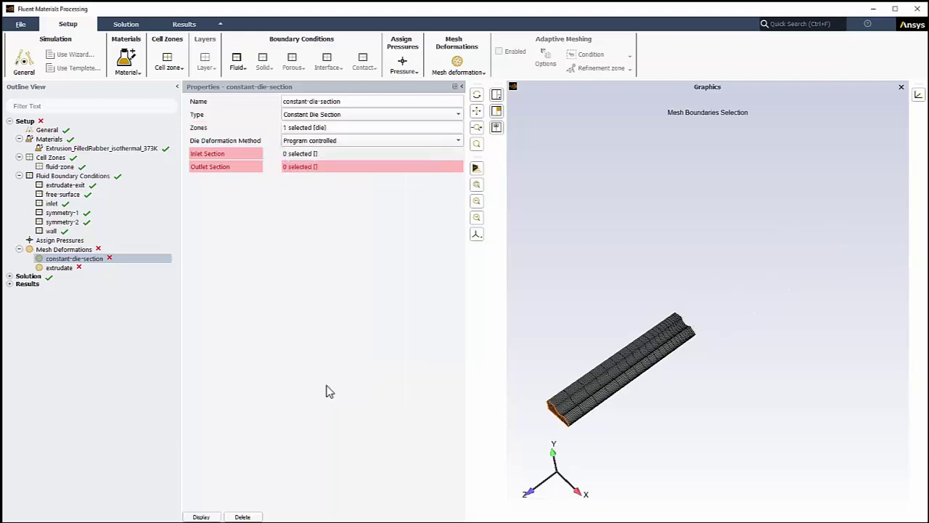
{"action": "left_click", "coordinate": [357, 168]}
{"action": "left_click", "coordinate": [342, 201]}
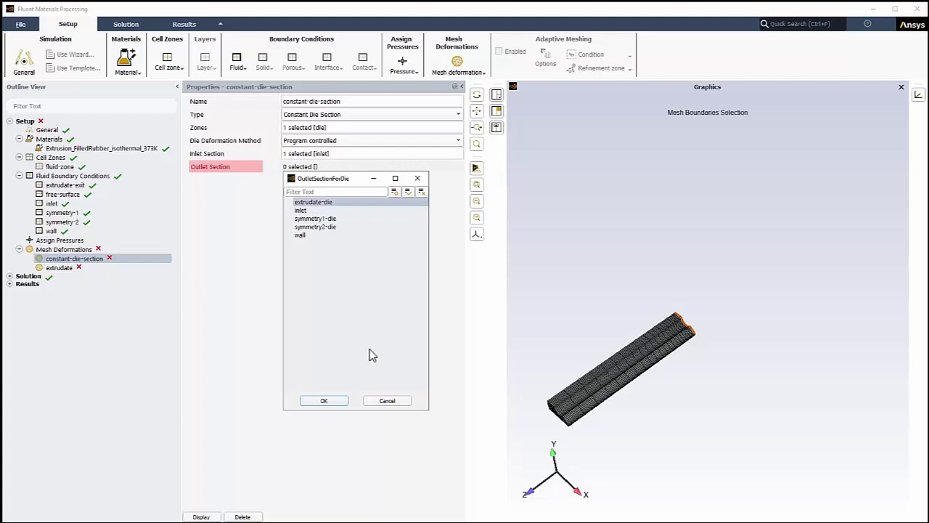
{"action": "left_click", "coordinate": [323, 401]}
Assign the extrudate zone to the extrudate mesh deformation
{"action": "left_click", "coordinate": [125, 267]}
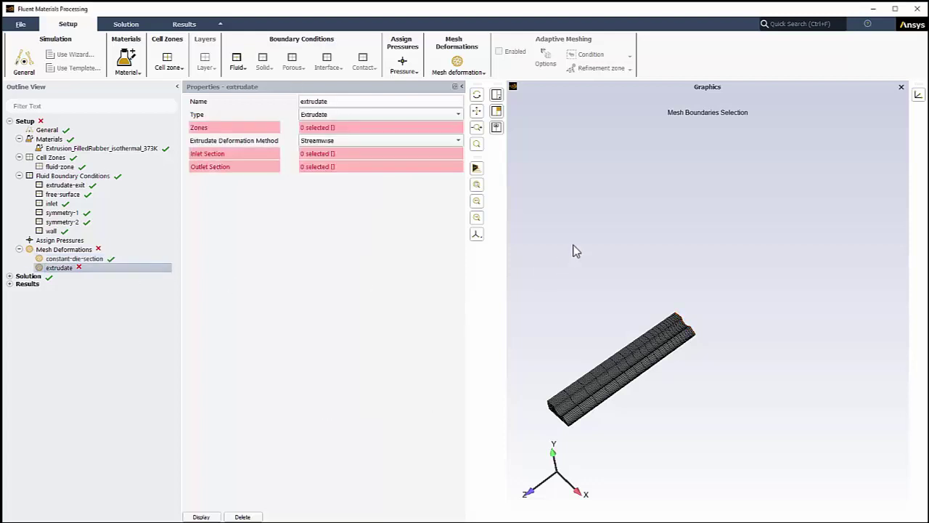
{"action": "left_click", "coordinate": [393, 128]}
{"action": "left_click", "coordinate": [387, 172]}
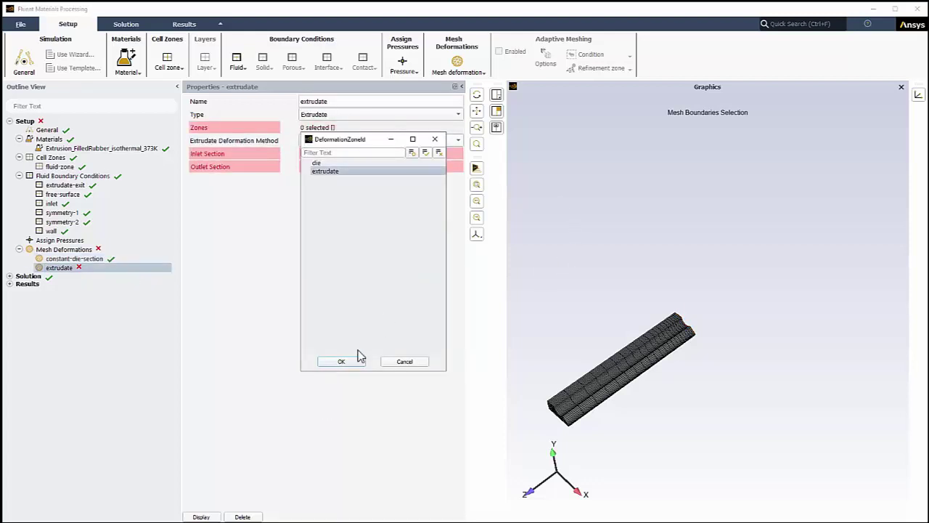
{"action": "left_click", "coordinate": [341, 361]}
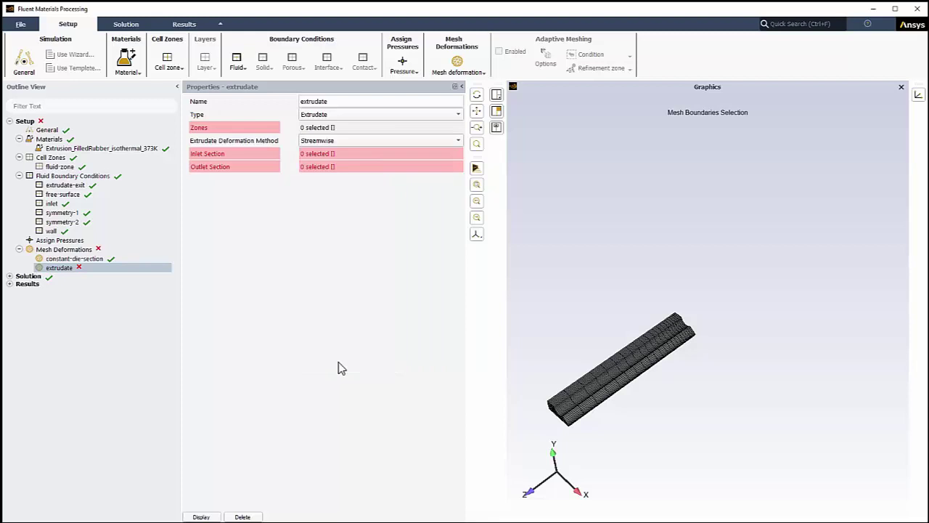
Assign extrudate-die as the inlet section and exit as the outlet section of the extrudate mesh deformation
{"action": "left_click", "coordinate": [377, 158]}
{"action": "left_click", "coordinate": [331, 197]}
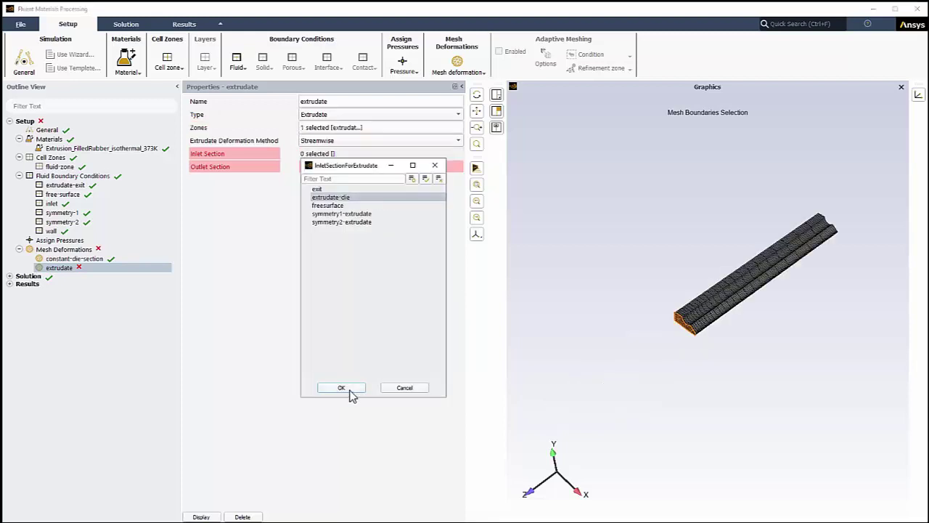
{"action": "left_click", "coordinate": [348, 389]}
{"action": "left_click", "coordinate": [379, 167]}
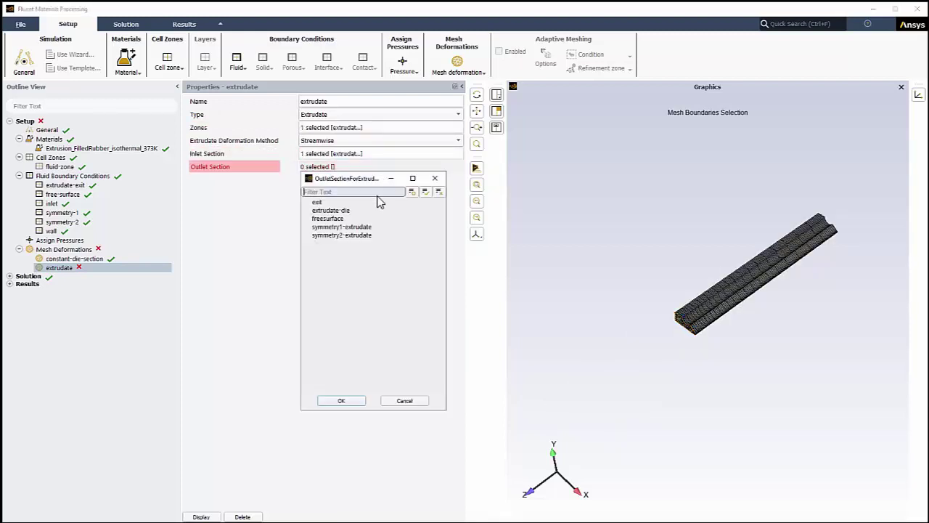
{"action": "left_click", "coordinate": [379, 203]}
{"action": "left_click", "coordinate": [345, 405]}
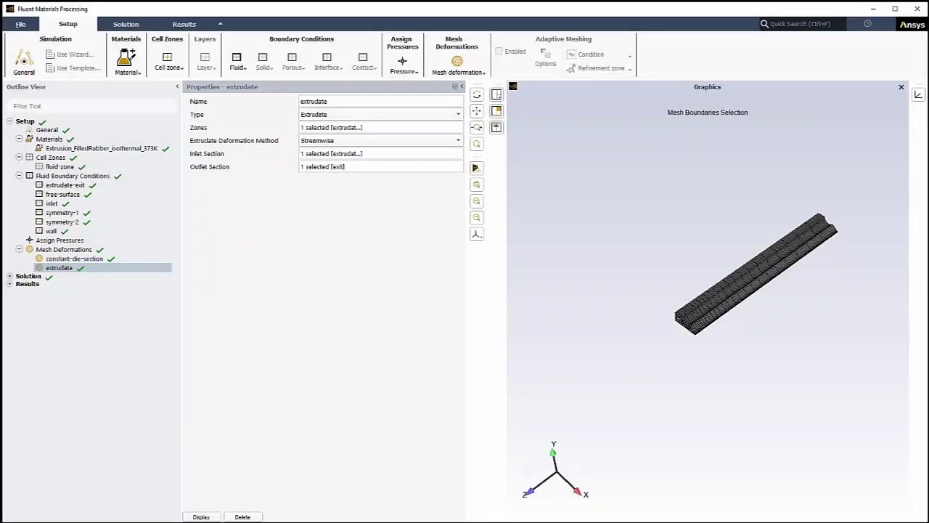
Enable the Free Surfaces and Moving Interfaces and the Viscosity and Slip convergence strategies in the calculation activities
{"action": "left_click", "coordinate": [126, 24]}
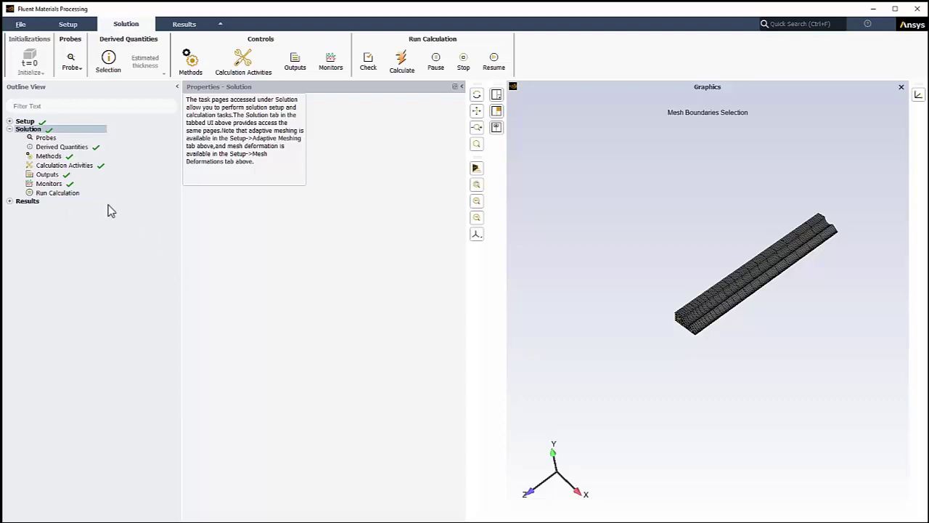
{"action": "left_click", "coordinate": [72, 166]}
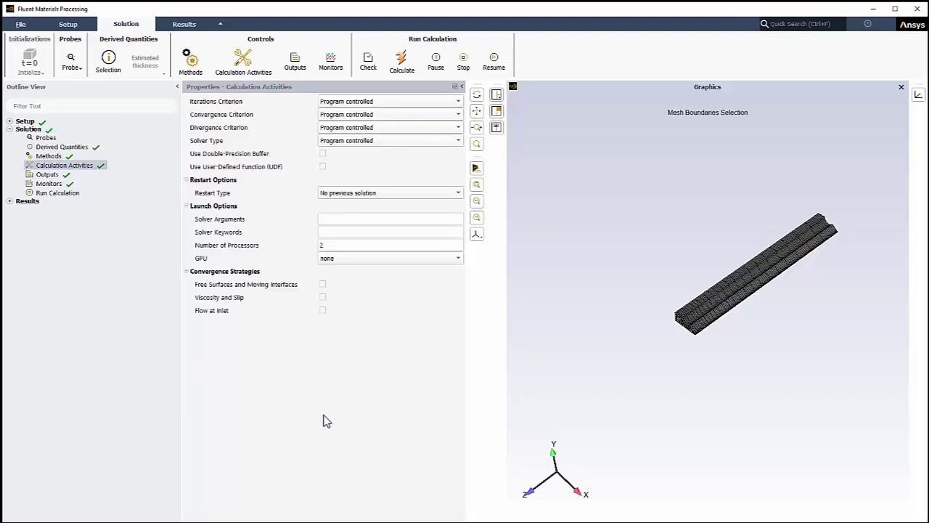
{"action": "left_click", "coordinate": [323, 286]}
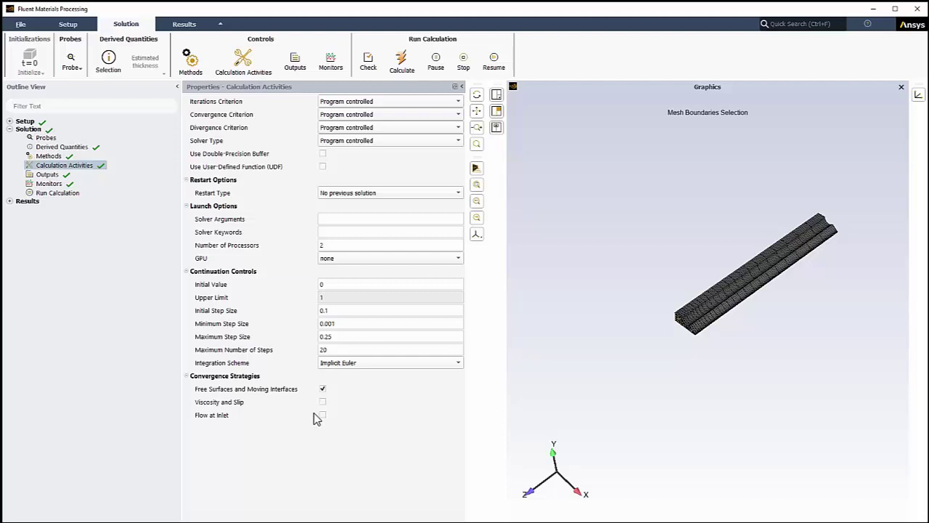
{"action": "left_click", "coordinate": [323, 402]}
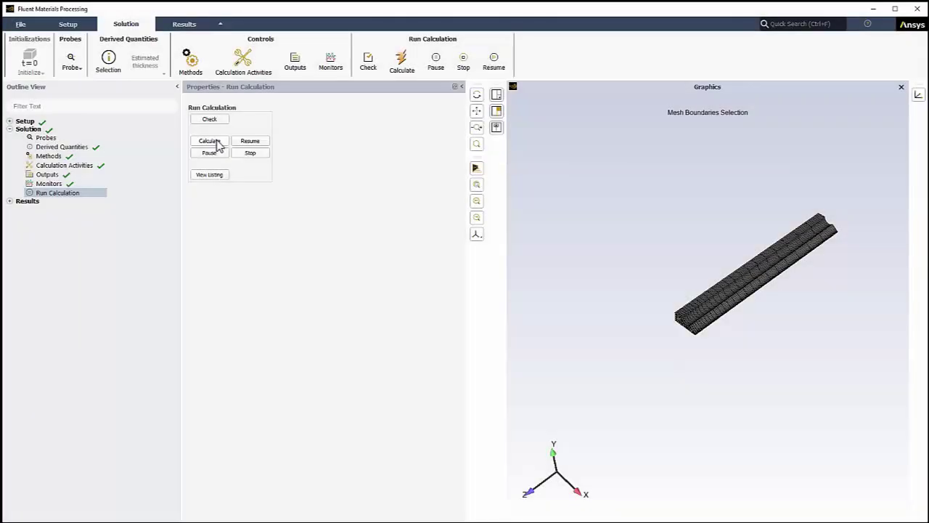
Run the calculation and review the statistics and simulation summary in the solver transcript
{"action": "left_click", "coordinate": [210, 141]}
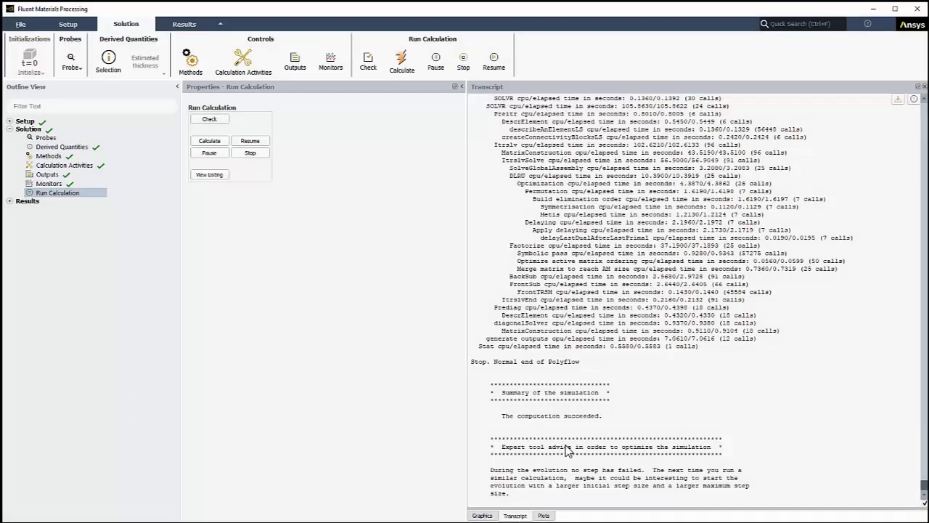
{"action": "scroll", "coordinate": [567, 448], "scroll_direction": "up", "scroll_amount": 7}
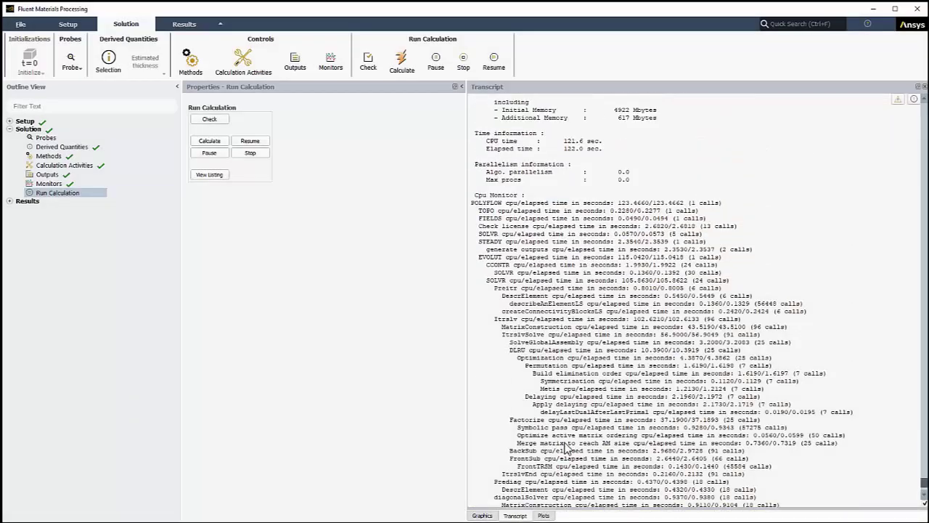
{"action": "scroll", "coordinate": [567, 449], "scroll_direction": "up", "scroll_amount": 7}
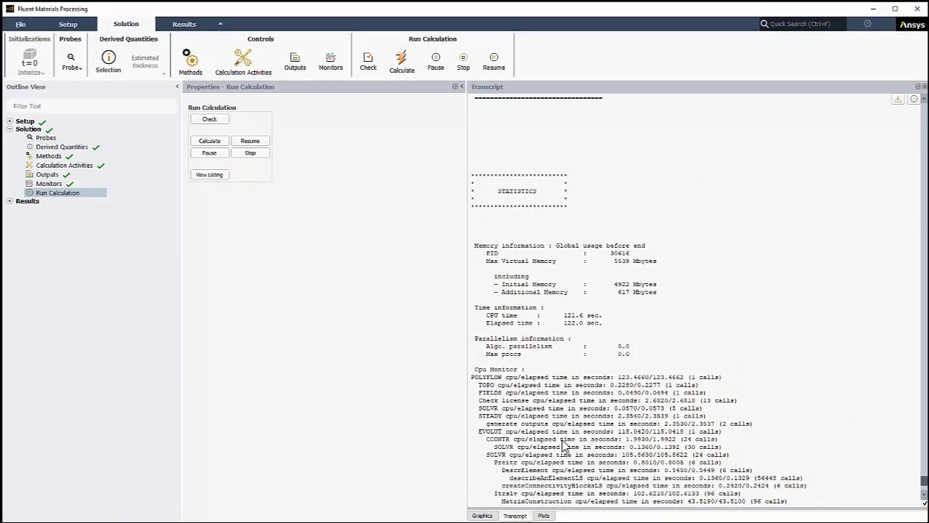
{"action": "scroll", "coordinate": [563, 444], "scroll_direction": "down", "scroll_amount": 5}
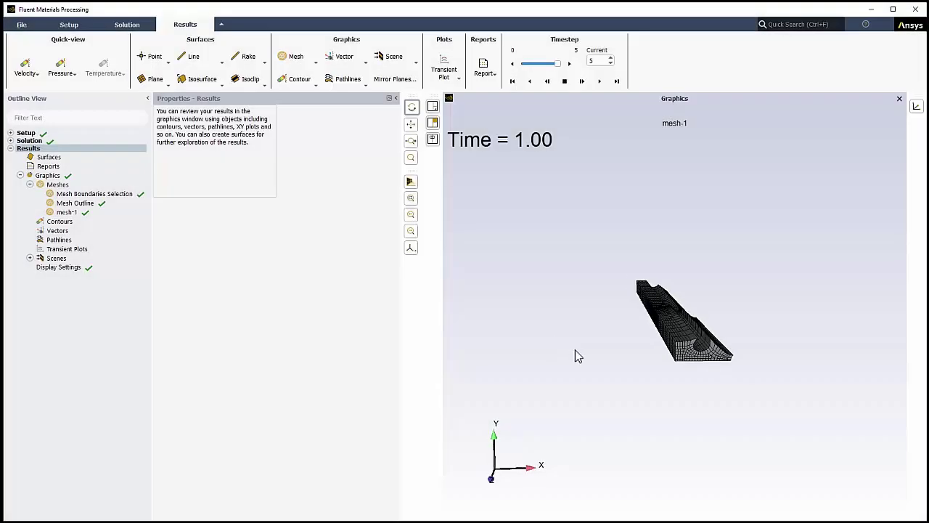
Mirror the displayed mesh-1 results across the X and Y planes with the origins at 0
{"action": "left_click_drag", "start_coordinate": [575, 349], "coordinate": [578, 351]}
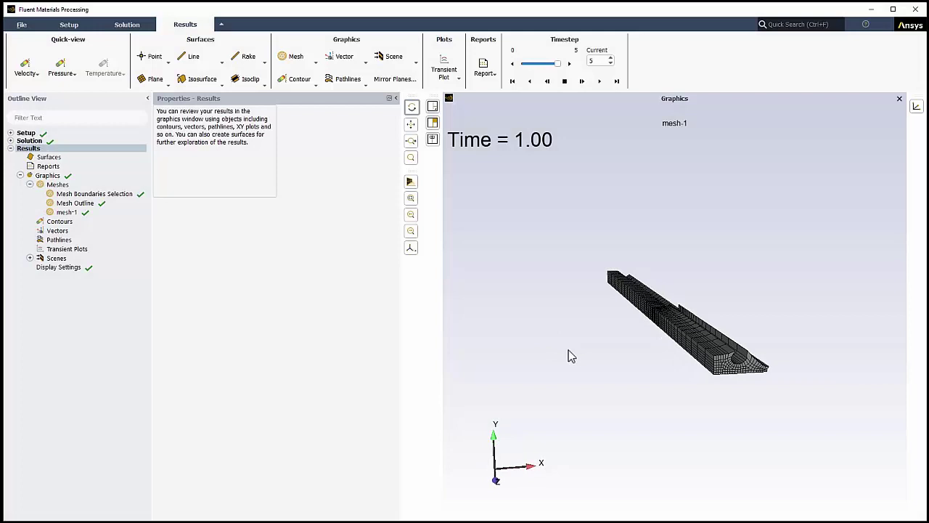
{"action": "left_click_drag", "start_coordinate": [568, 350], "coordinate": [508, 342]}
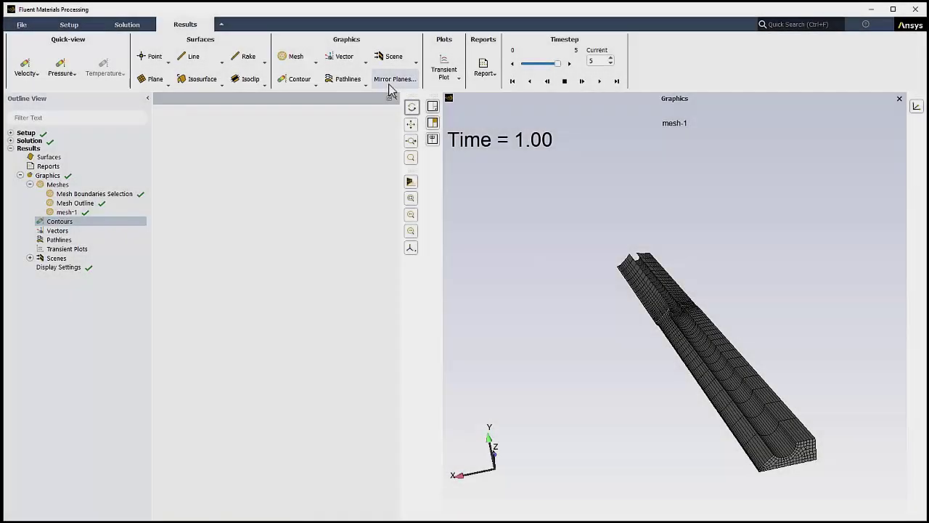
{"action": "left_click", "coordinate": [391, 83]}
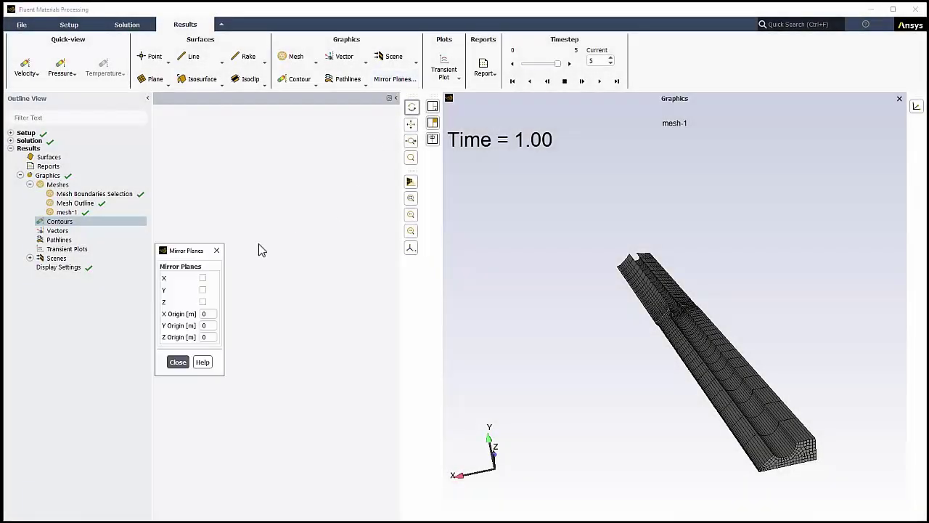
{"action": "left_click", "coordinate": [204, 280]}
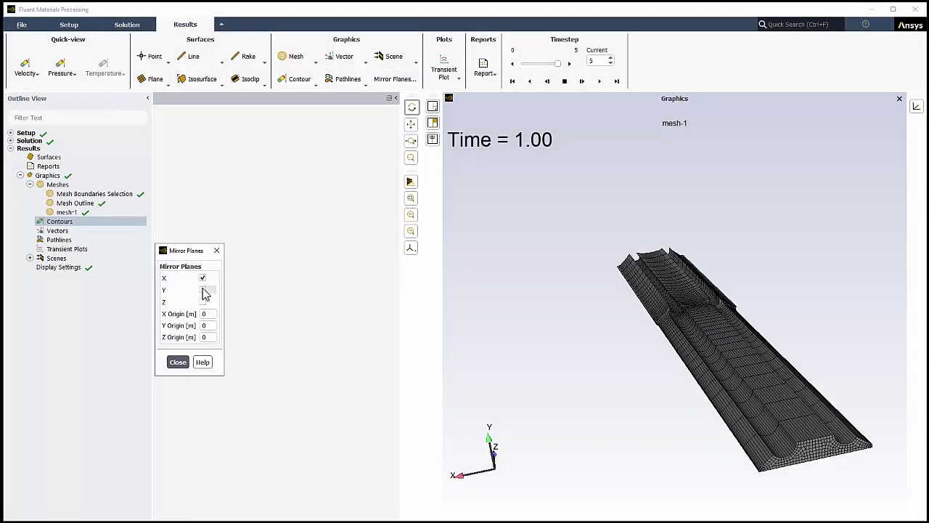
{"action": "left_click", "coordinate": [204, 290]}
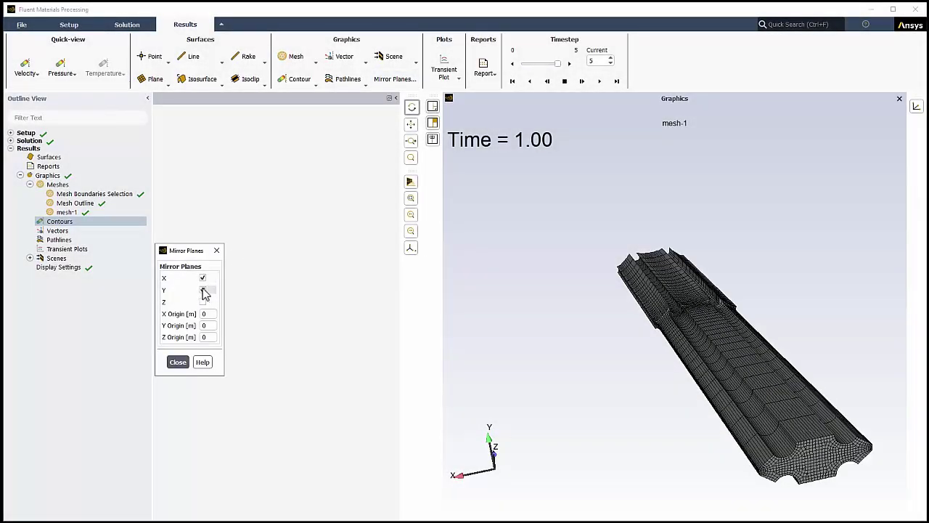
{"action": "left_click", "coordinate": [179, 362]}
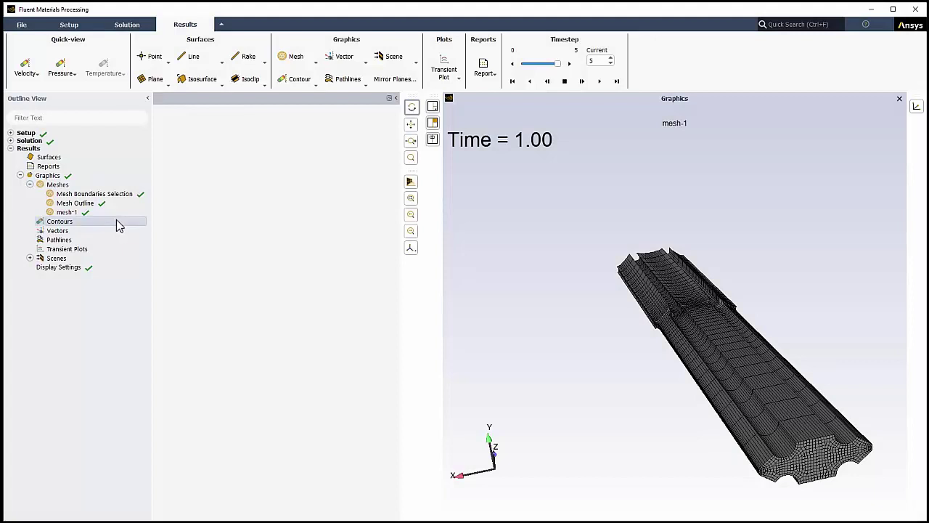
Create a new contour with VELOCITIES[] as its field and open its surface selection
{"action": "left_click", "coordinate": [118, 225]}
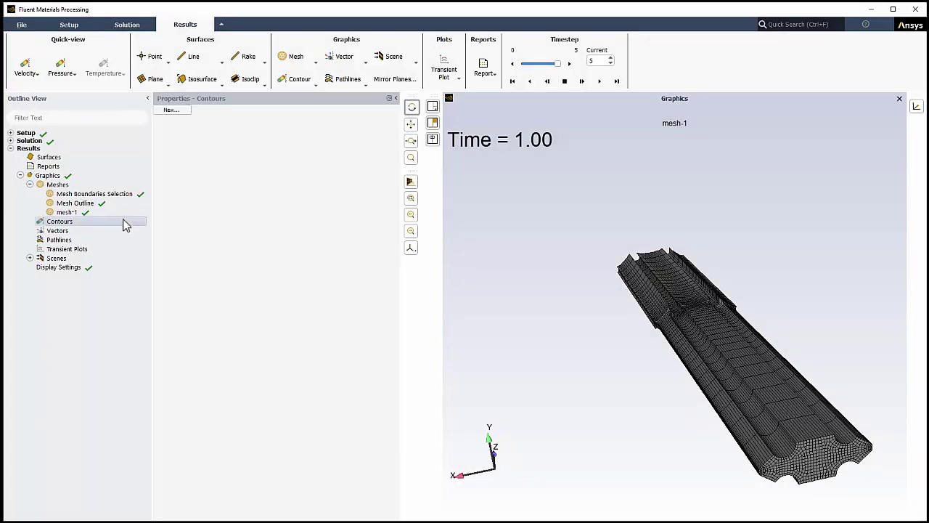
{"action": "left_click", "coordinate": [177, 112]}
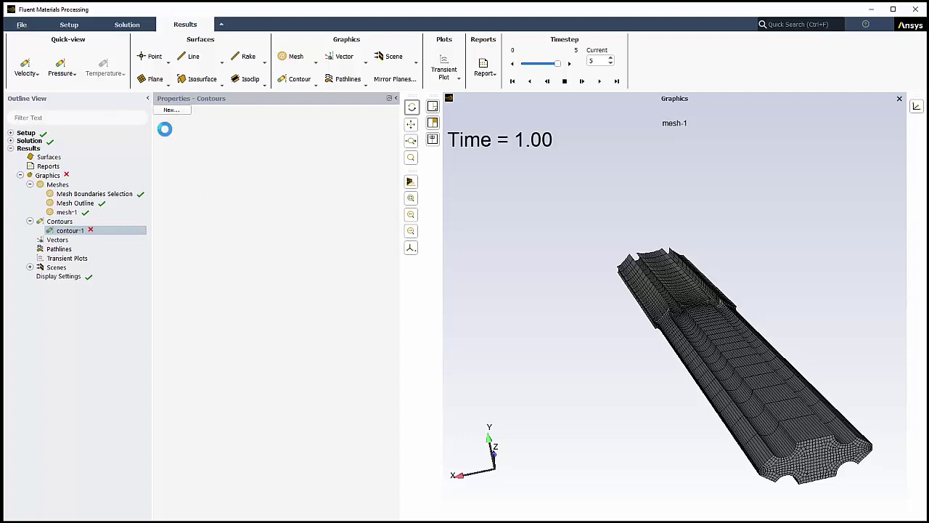
{"action": "left_click", "coordinate": [311, 127]}
{"action": "left_click", "coordinate": [433, 270]}
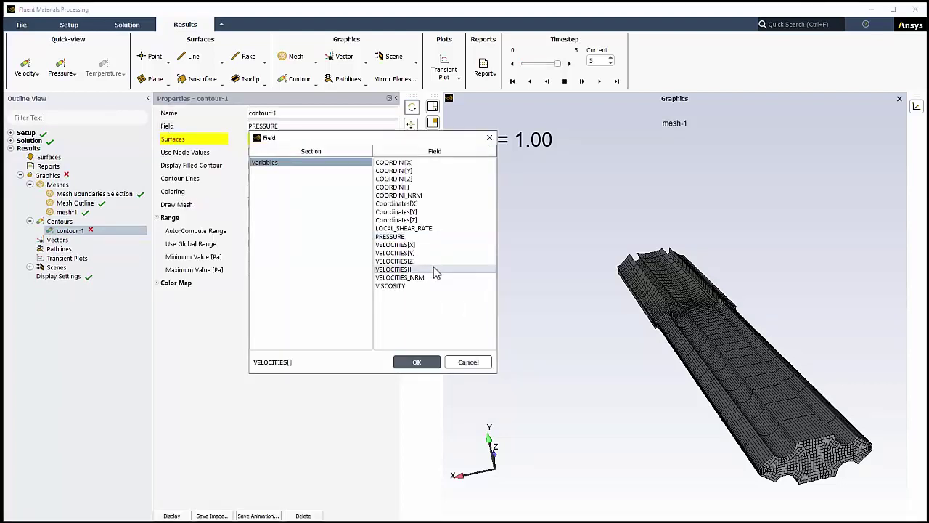
{"action": "left_click", "coordinate": [419, 362]}
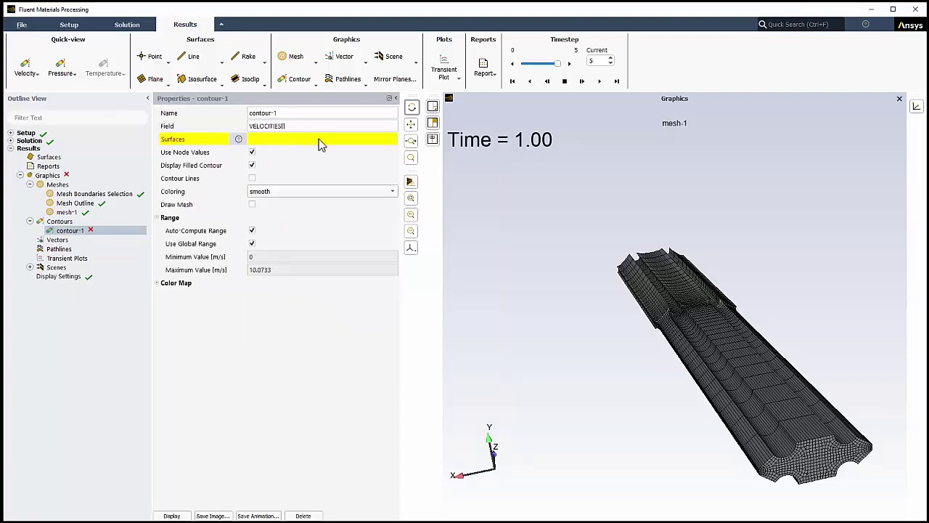
{"action": "left_click", "coordinate": [318, 140]}
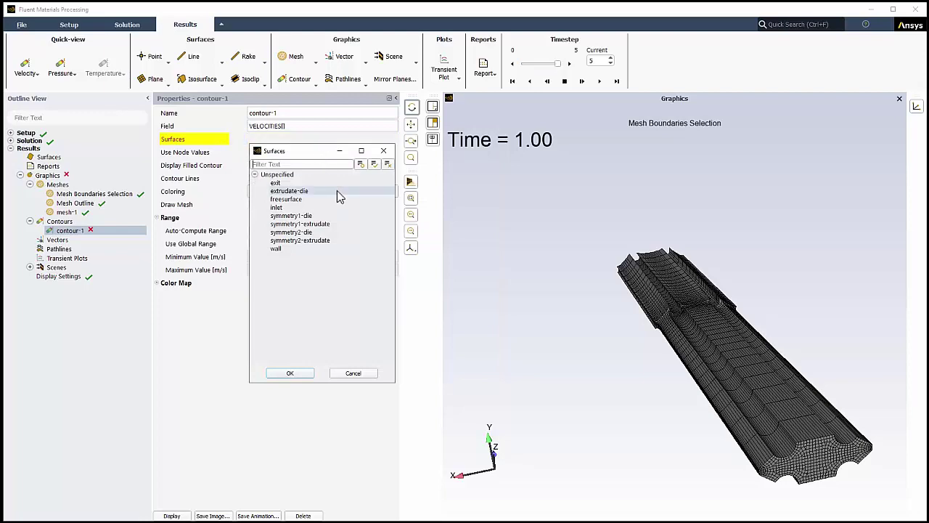